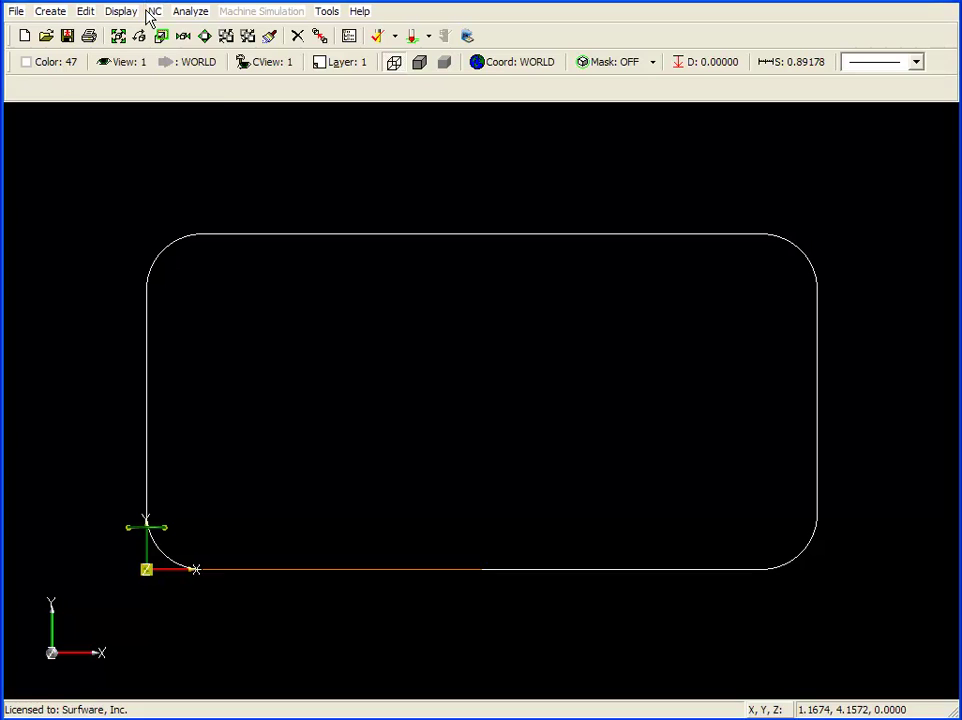
# Start a 2-axis Pocket operation and chain the closed rounded rectangle as the part boundary.
pyautogui.moveTo(204, 33)
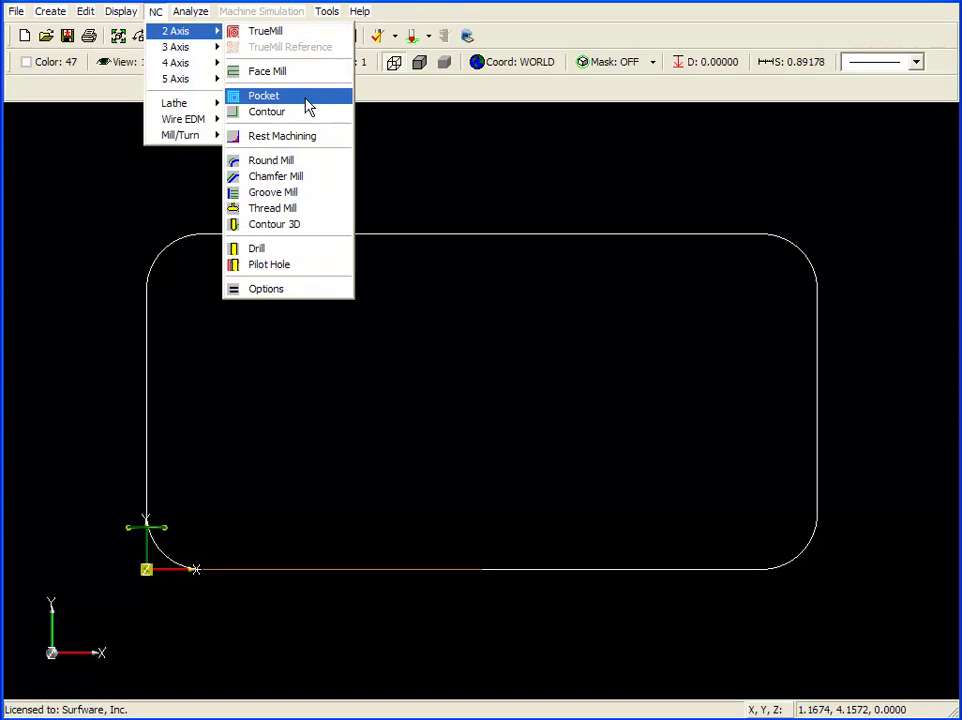
pyautogui.click(265, 96)
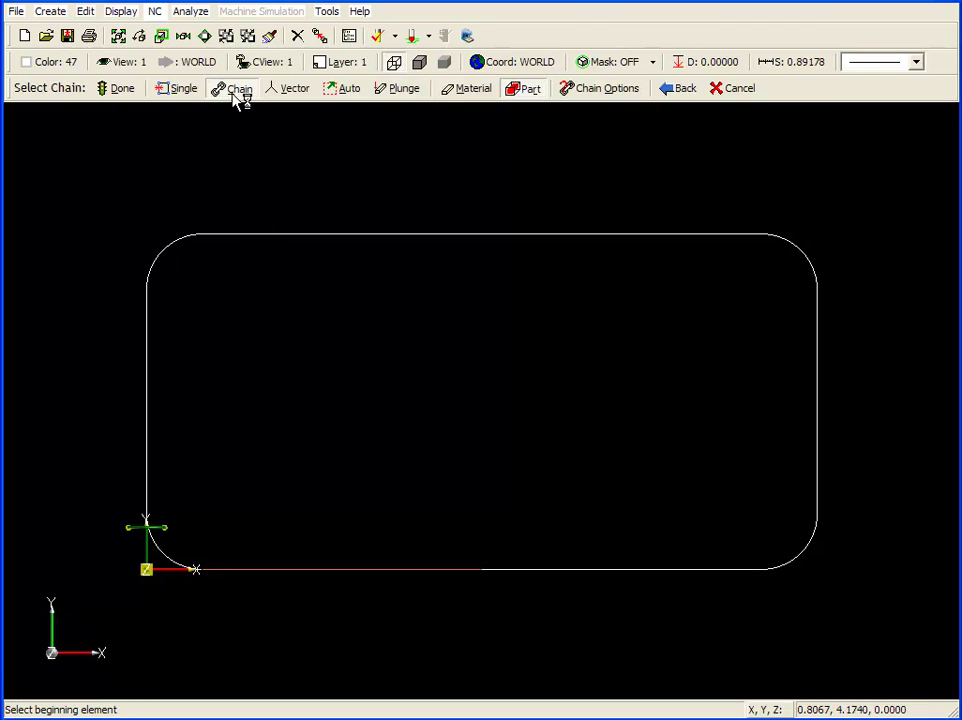
pyautogui.click(519, 571)
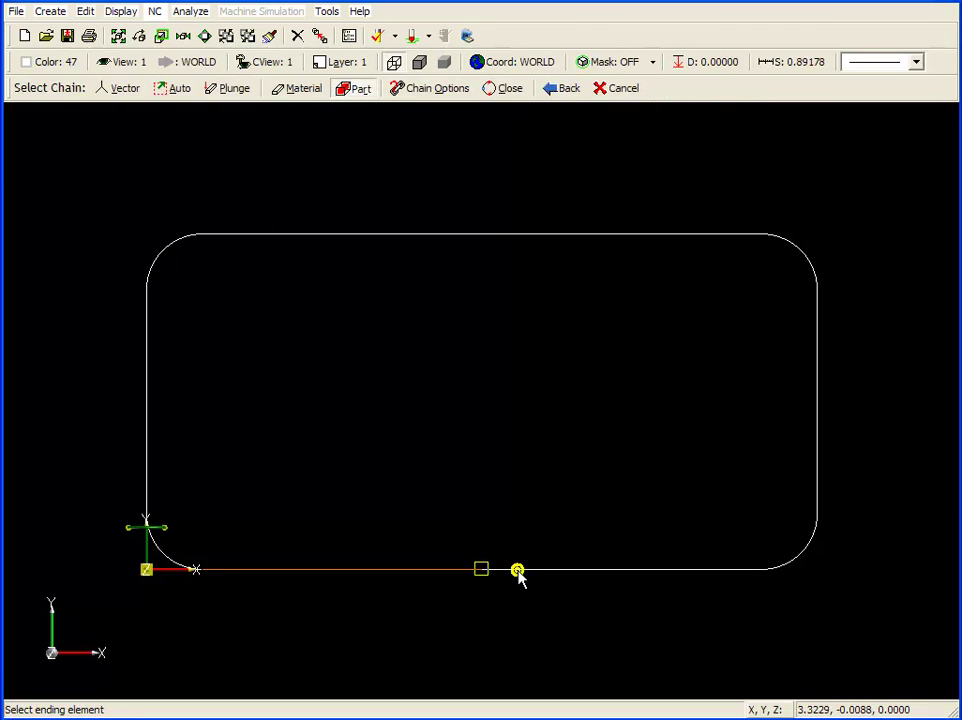
pyautogui.click(519, 571)
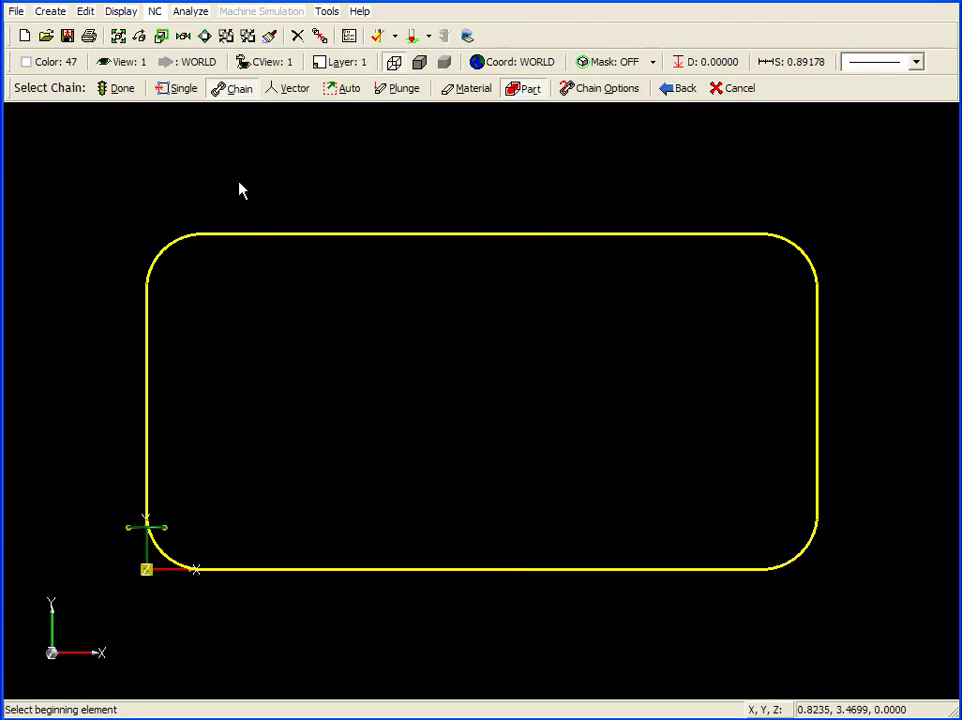
pyautogui.click(118, 90)
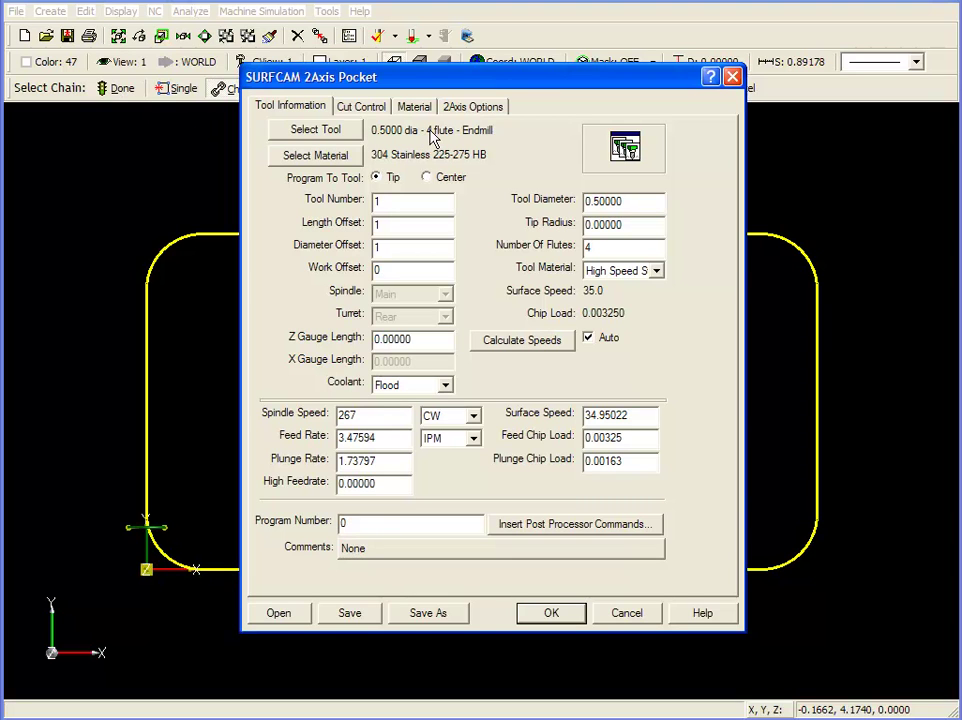
# Set the pocket's amount to remove in Z to 0.25, then generate and accept the spiral toolpath.
pyautogui.click(377, 114)
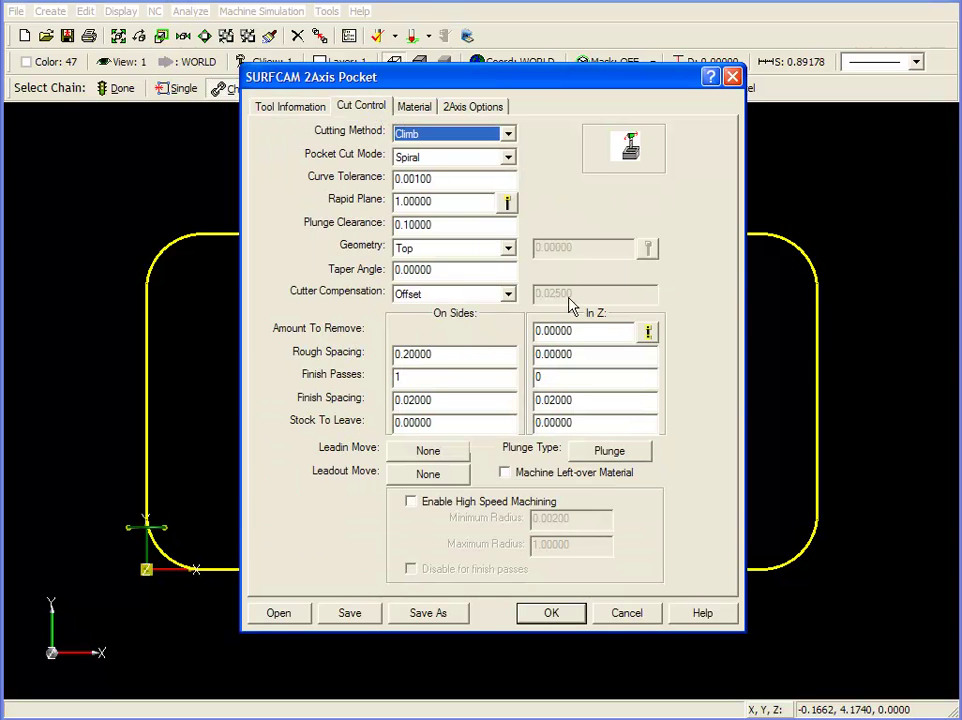
pyautogui.doubleClick(581, 334)
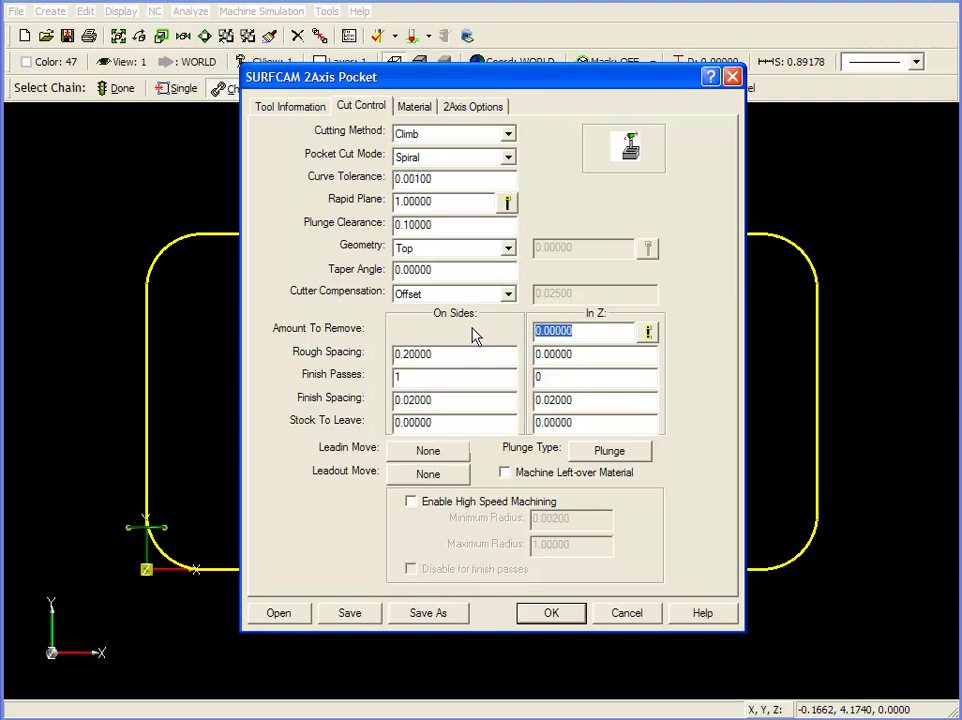
pyautogui.write('.25')
pyautogui.click(591, 351)
pyautogui.doubleClick(582, 357)
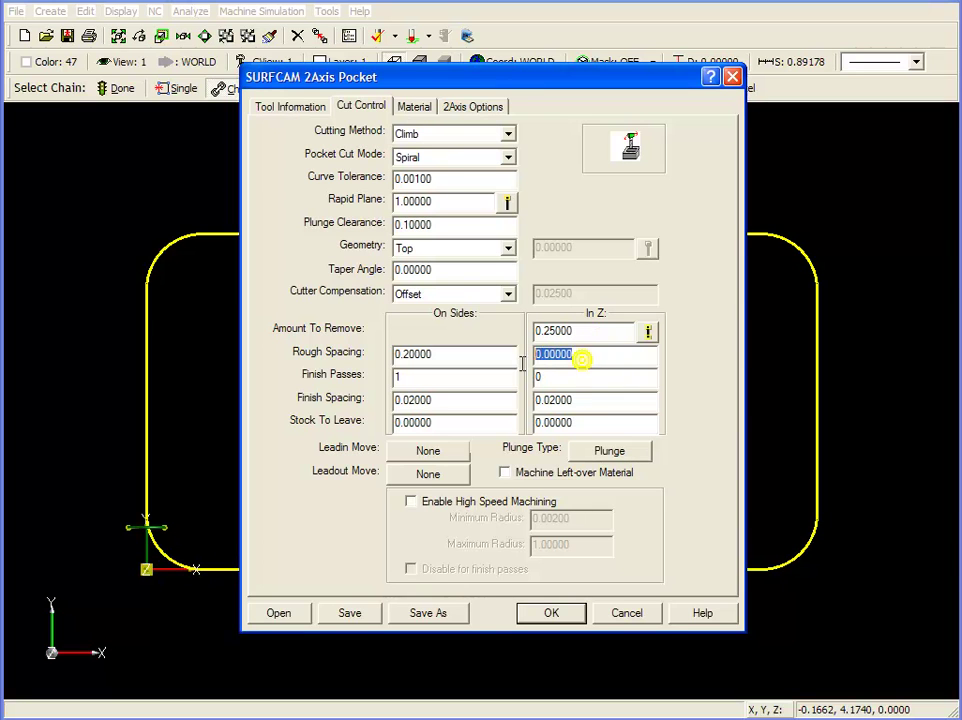
pyautogui.click(551, 613)
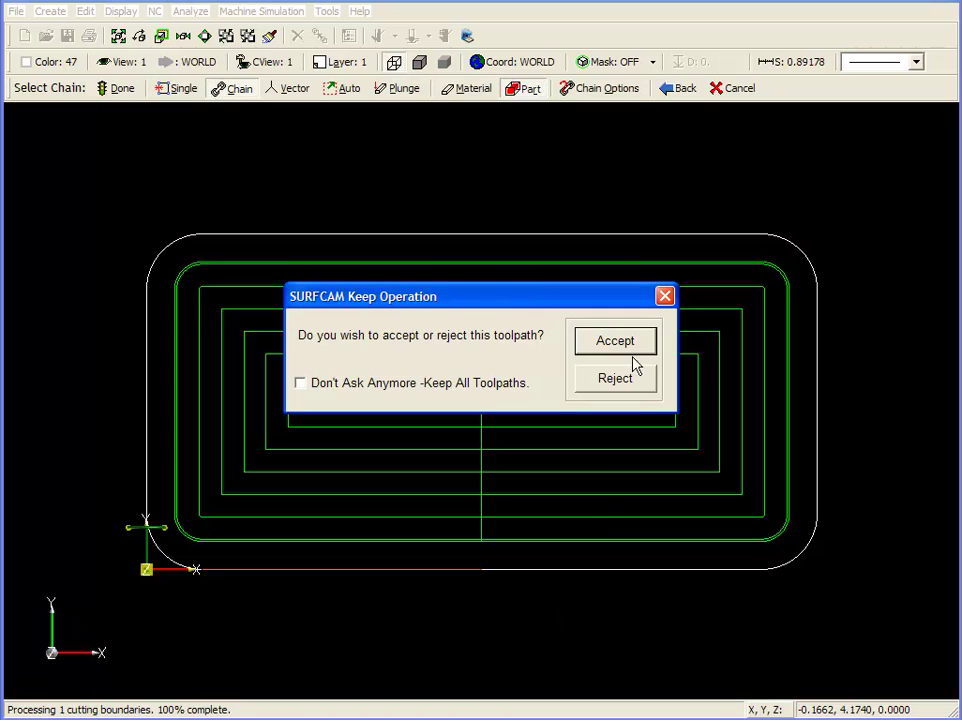
pyautogui.click(628, 340)
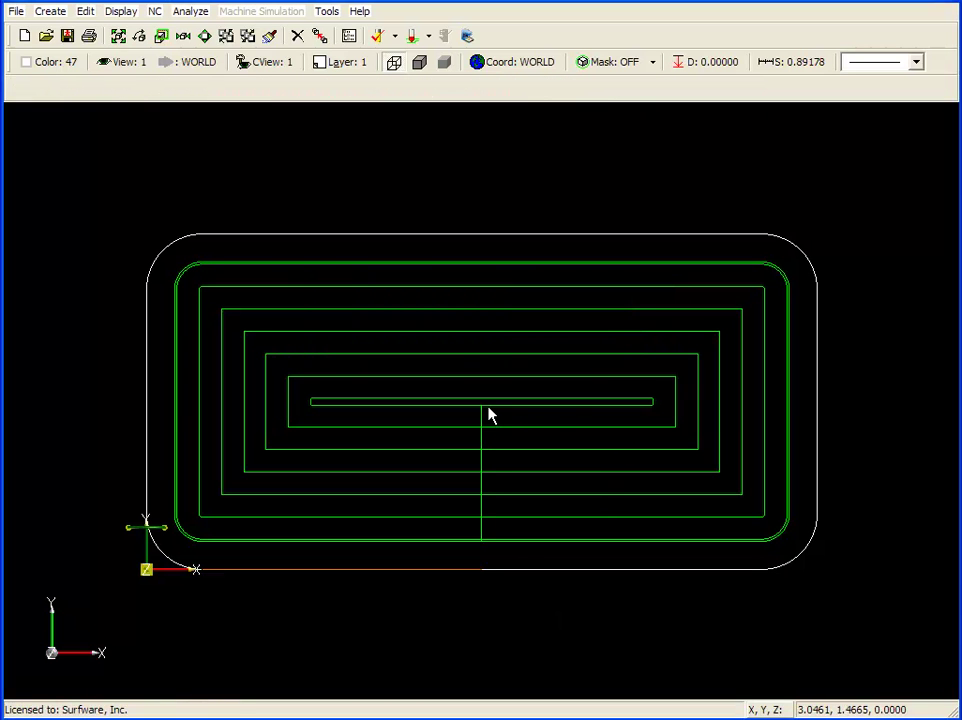
pyautogui.press('F3')
pyautogui.moveTo(436, 440); pyautogui.dragTo(399, 408)
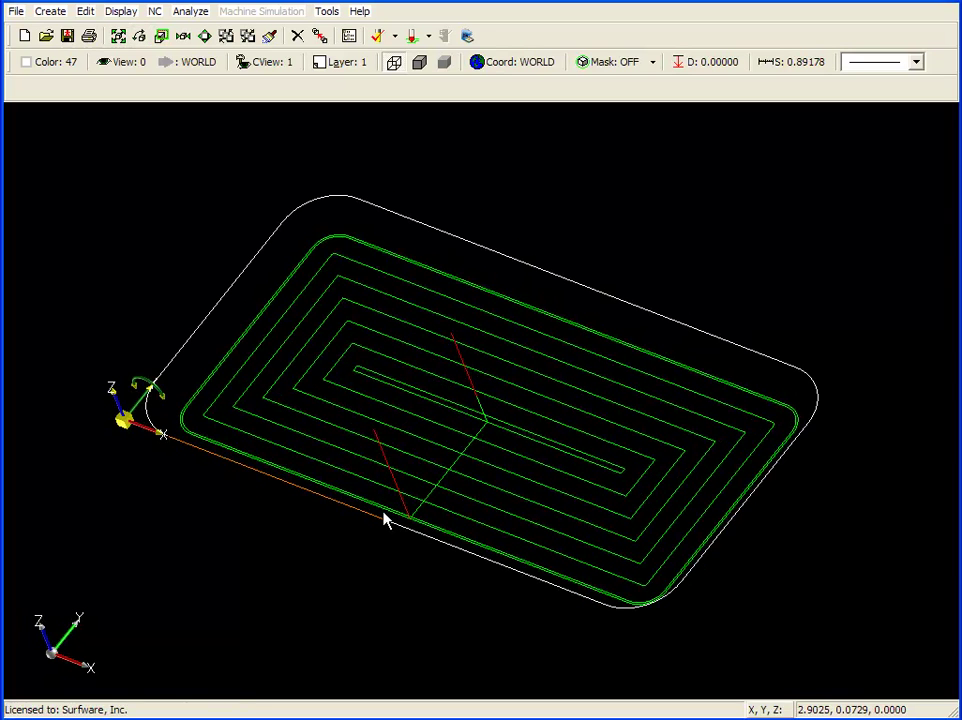
pyautogui.press('1')
pyautogui.hotkey('alt', 'F1')
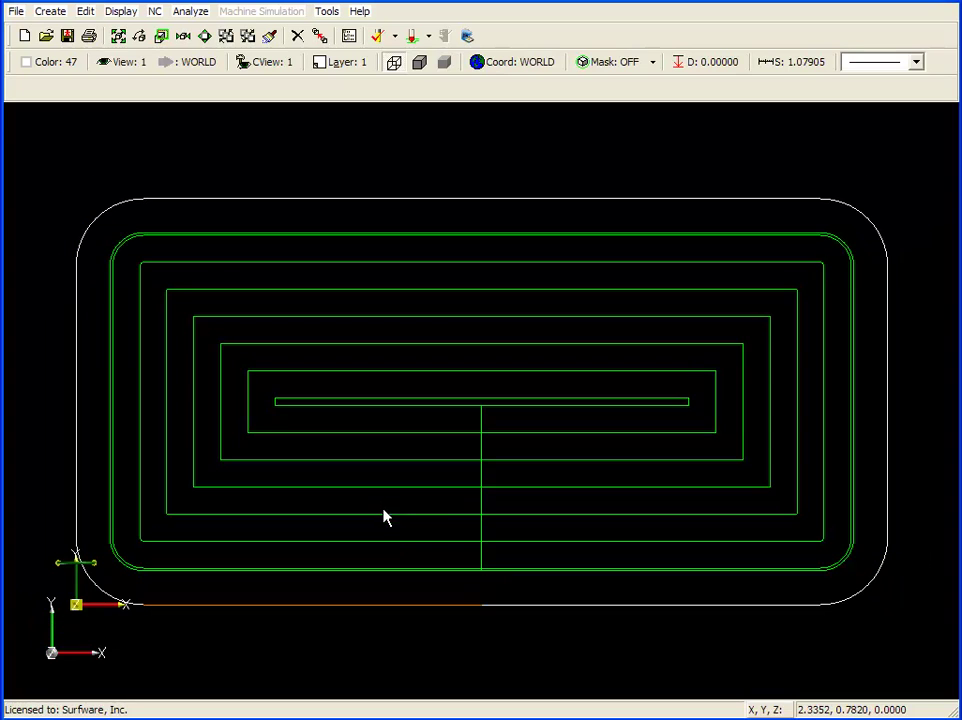
# Open the 2 Axis Pocket operation for regeneration with its original geometry and set the pocket cut mode to Zig Zag.
pyautogui.click(349, 37)
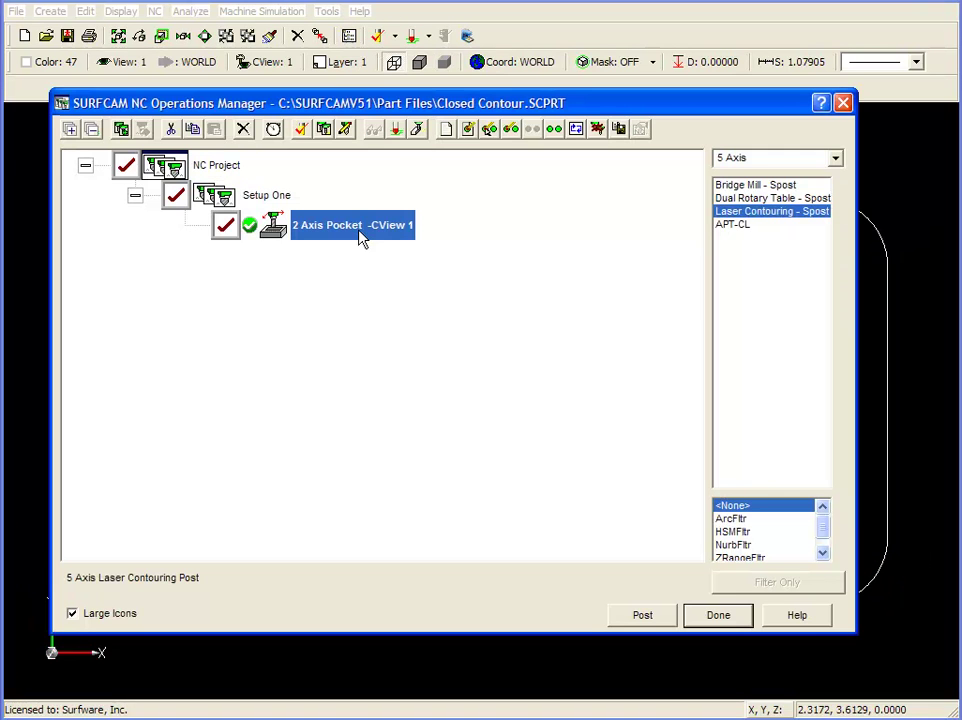
pyautogui.rightClick(321, 232)
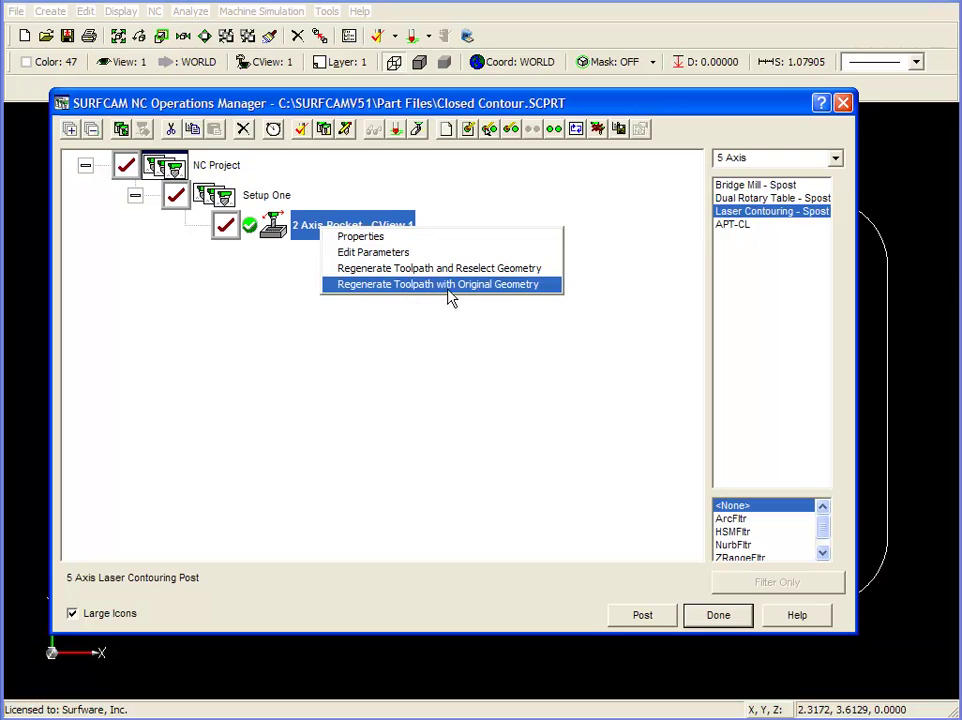
pyautogui.click(483, 288)
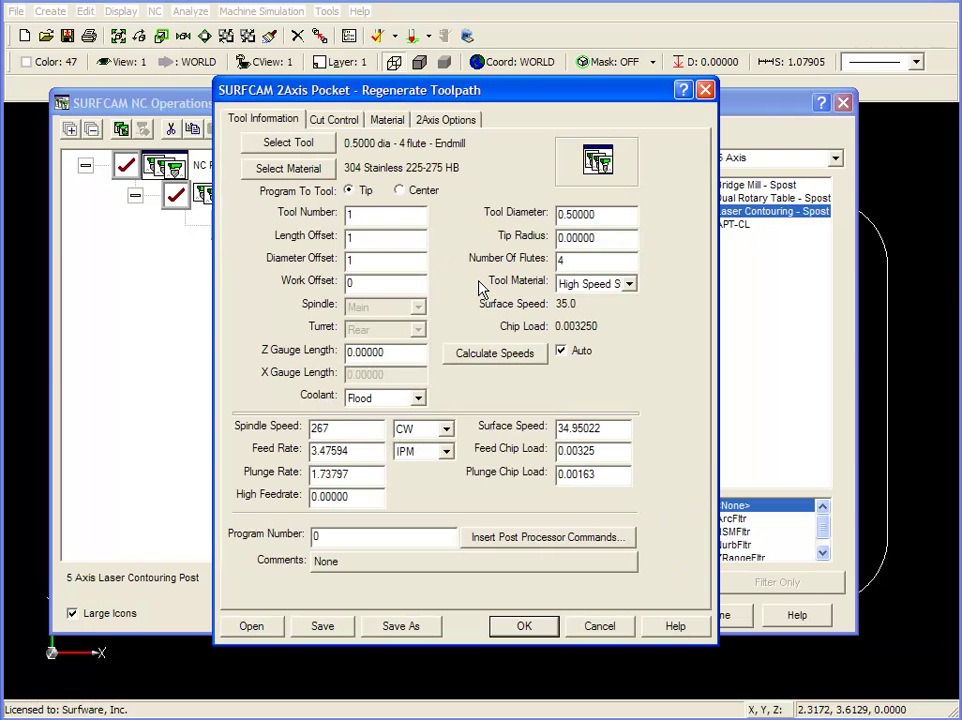
pyautogui.click(346, 120)
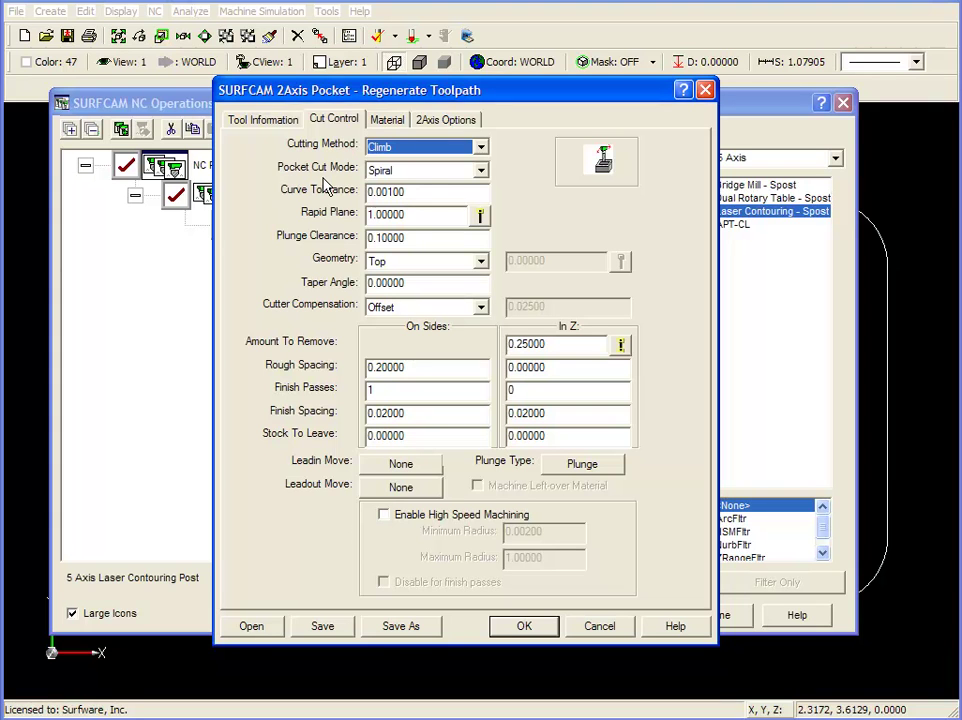
pyautogui.click(481, 173)
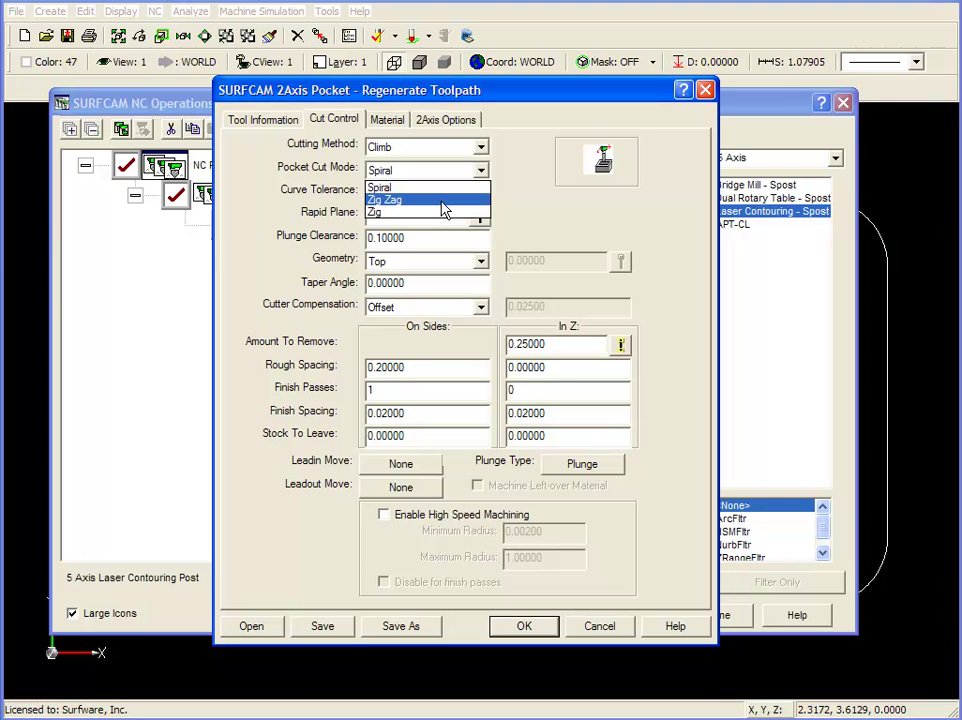
pyautogui.click(441, 201)
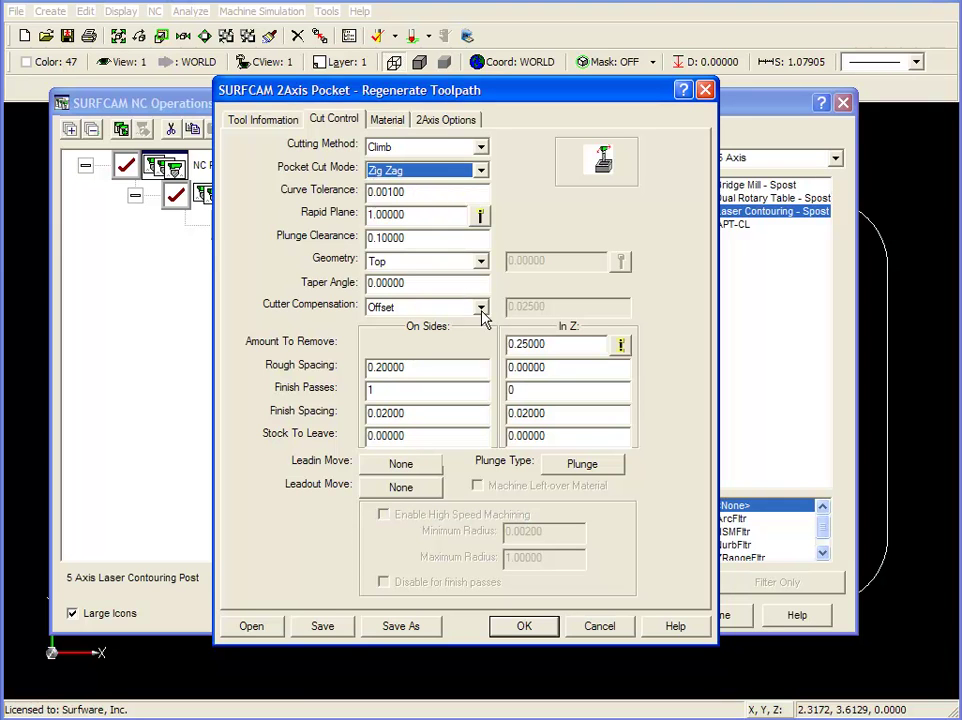
# Regenerate the Zig Zag pocket toolpath with the X-axis as its cutting direction.
pyautogui.click(522, 627)
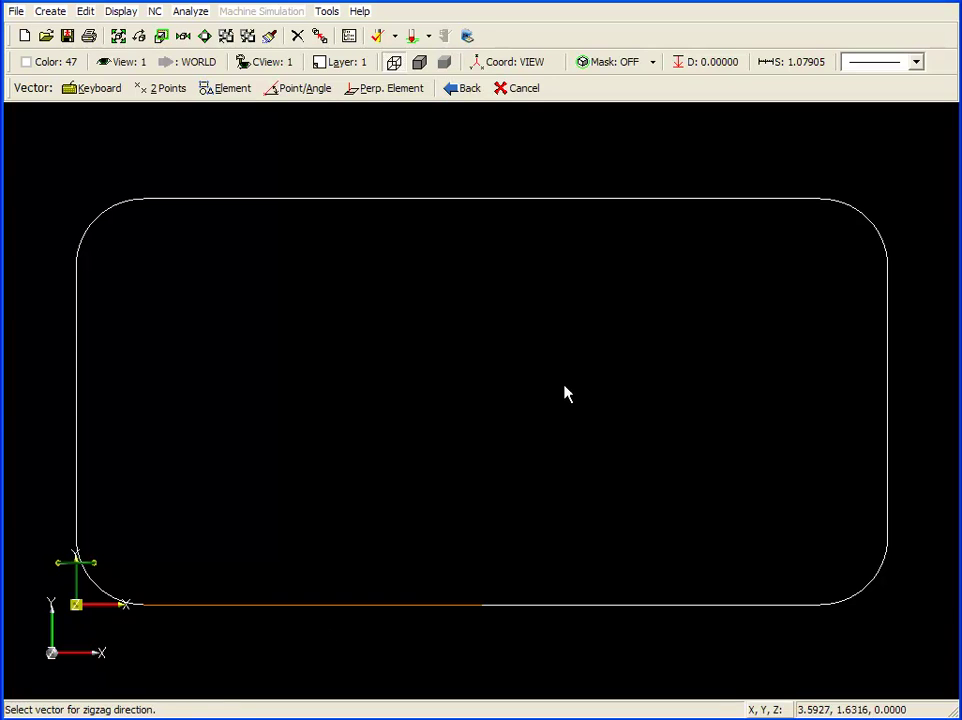
pyautogui.scroll(-2, 555, 383)
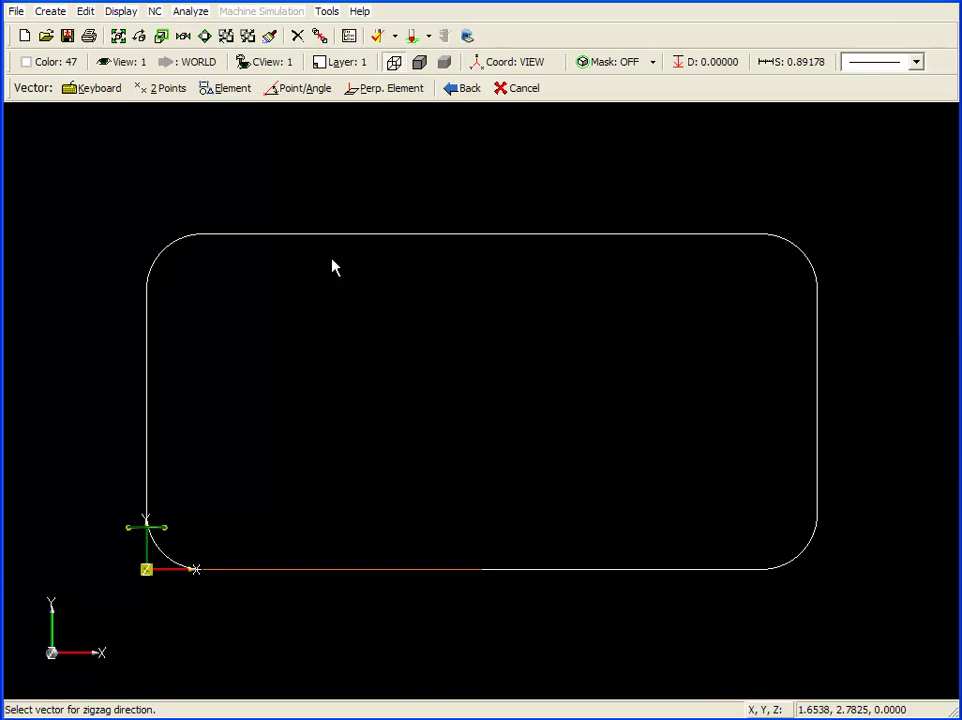
pyautogui.click(100, 89)
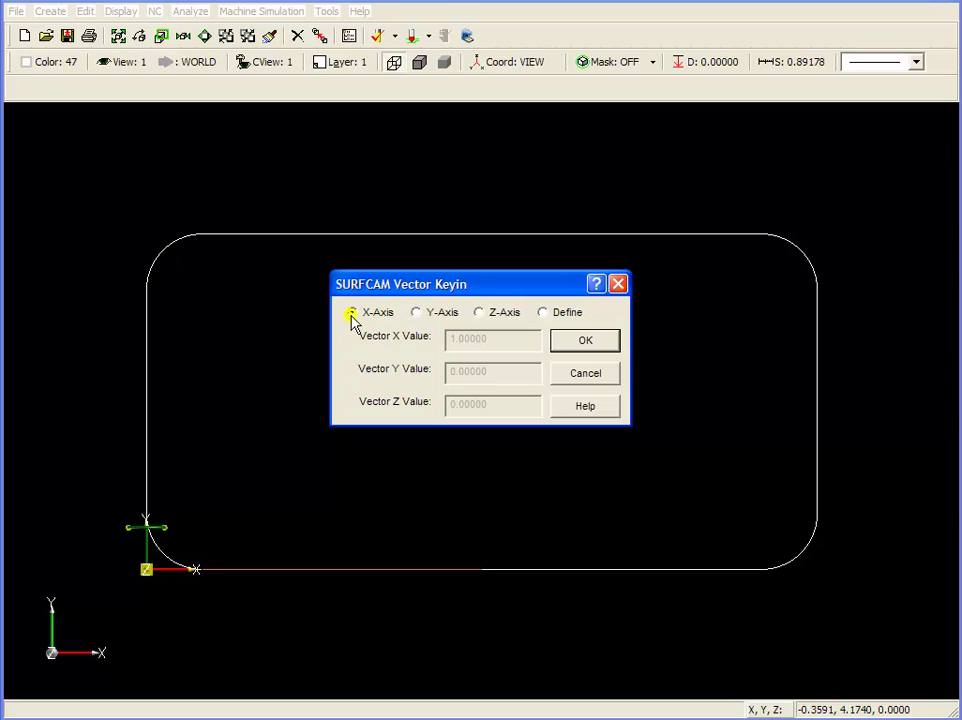
pyautogui.click(585, 342)
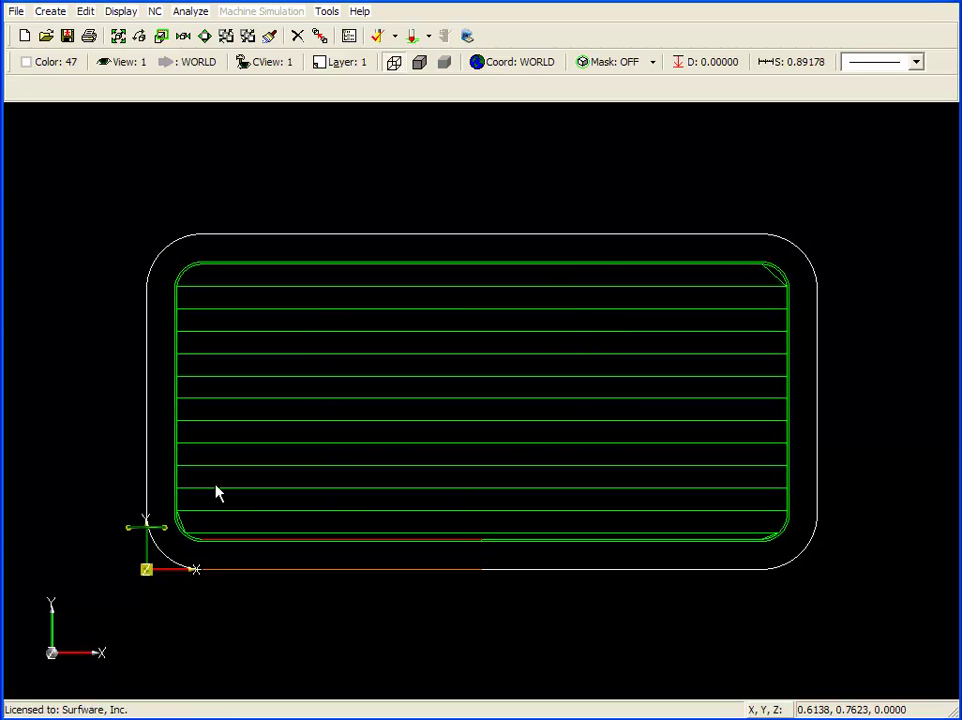
pyautogui.press('F2')
pyautogui.moveTo(560, 482); pyautogui.dragTo(527, 443)
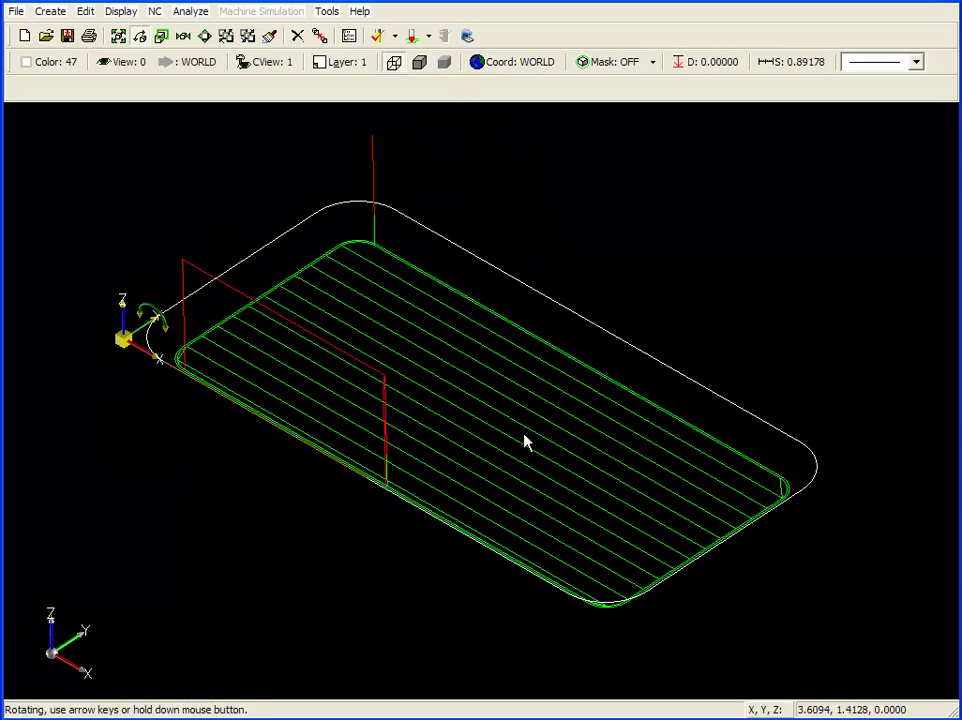
pyautogui.press('Escape')
pyautogui.press('F9')
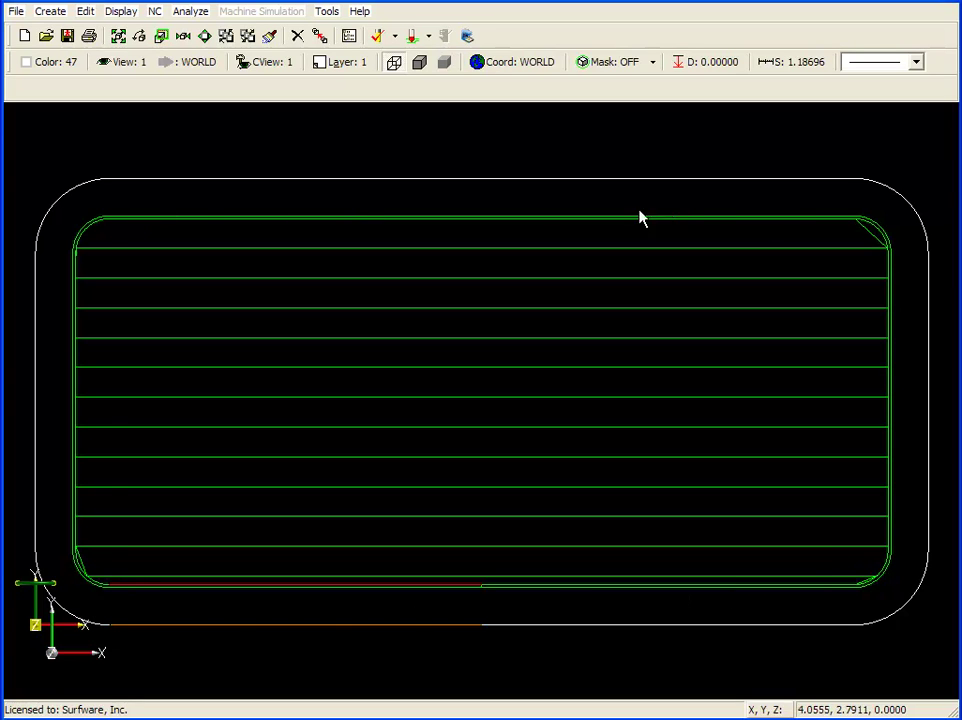
pyautogui.hotkey('alt', 'F1')
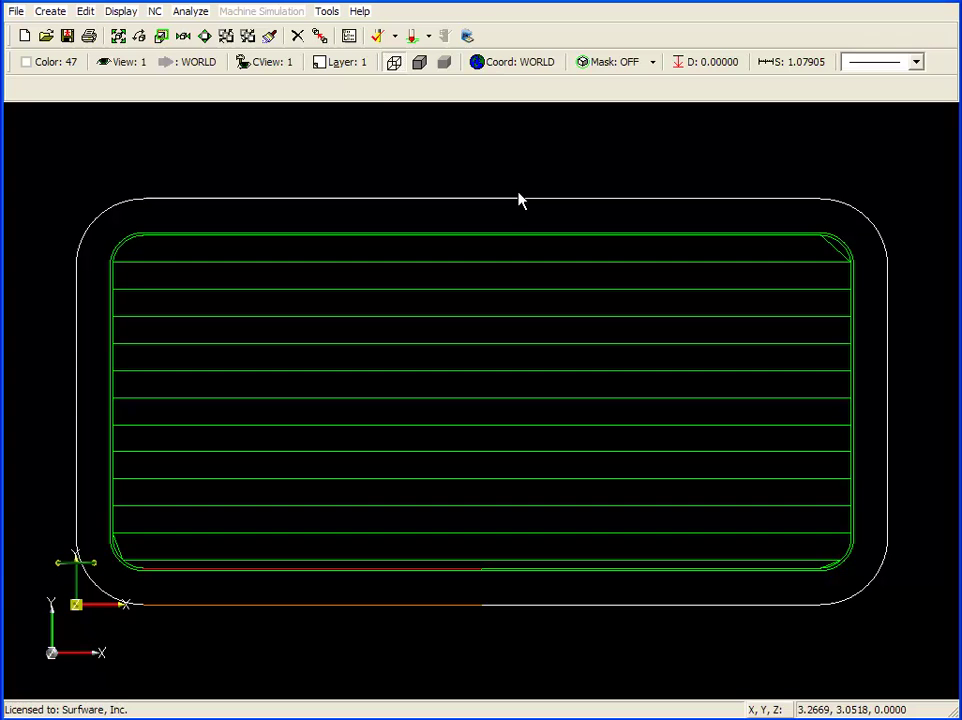
# Regenerate the 2 Axis Pocket toolpath from its original geometry with the pocket cut mode set to Zig.
pyautogui.click(349, 37)
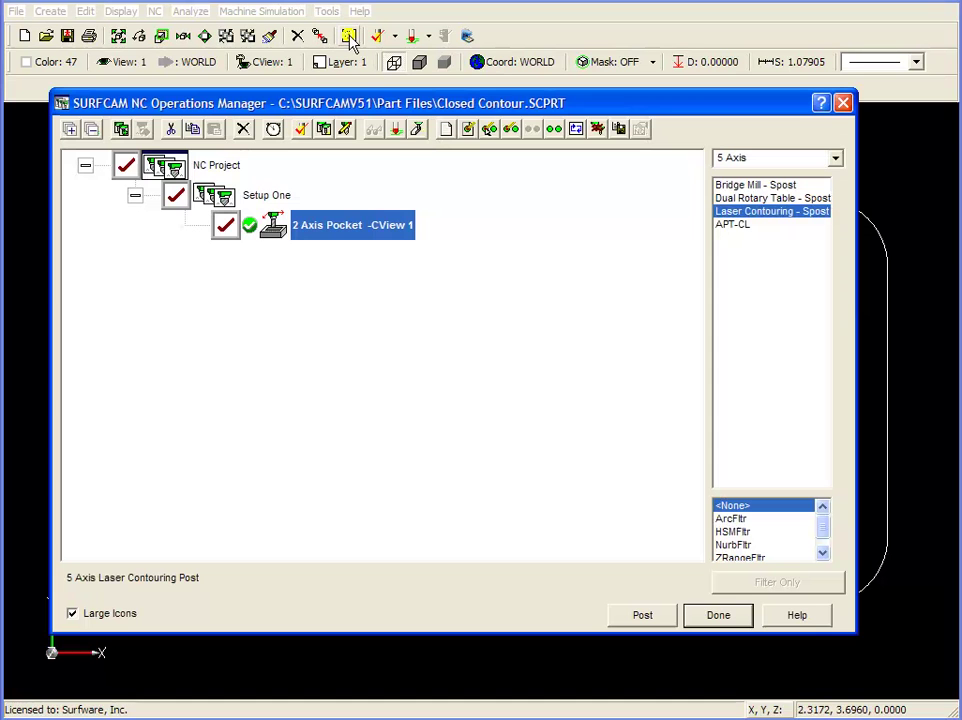
pyautogui.rightClick(318, 230)
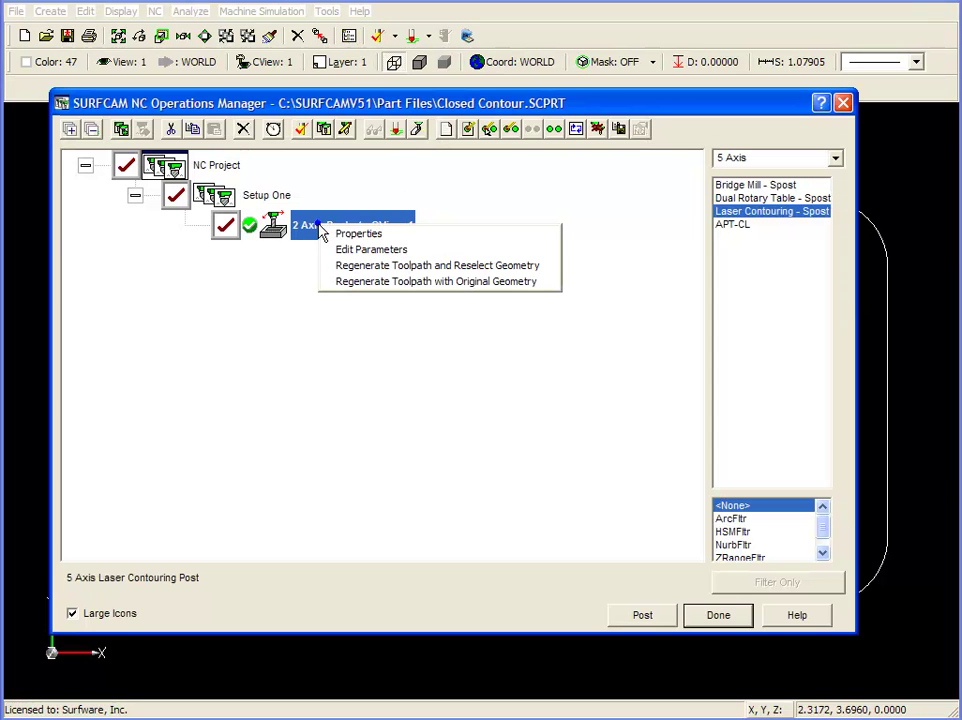
pyautogui.click(391, 283)
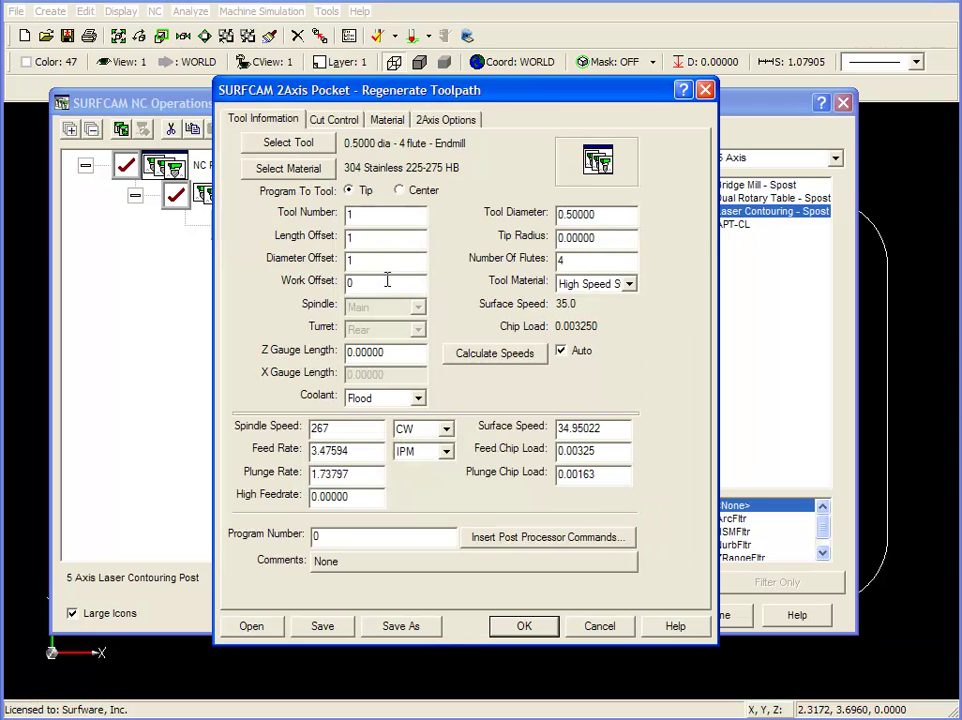
pyautogui.click(336, 120)
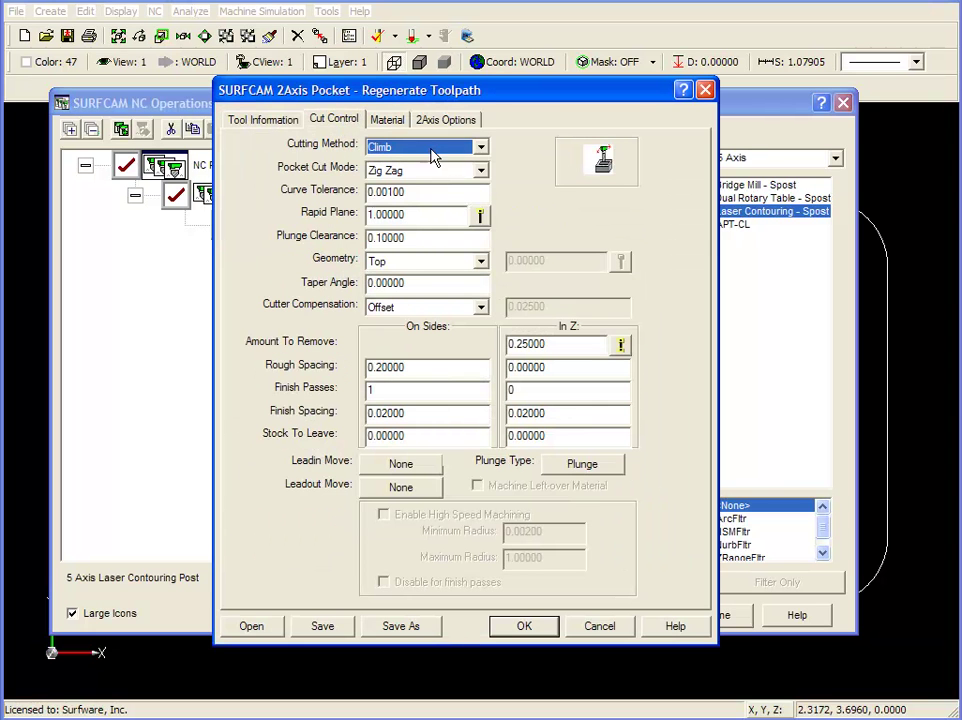
pyautogui.click(481, 172)
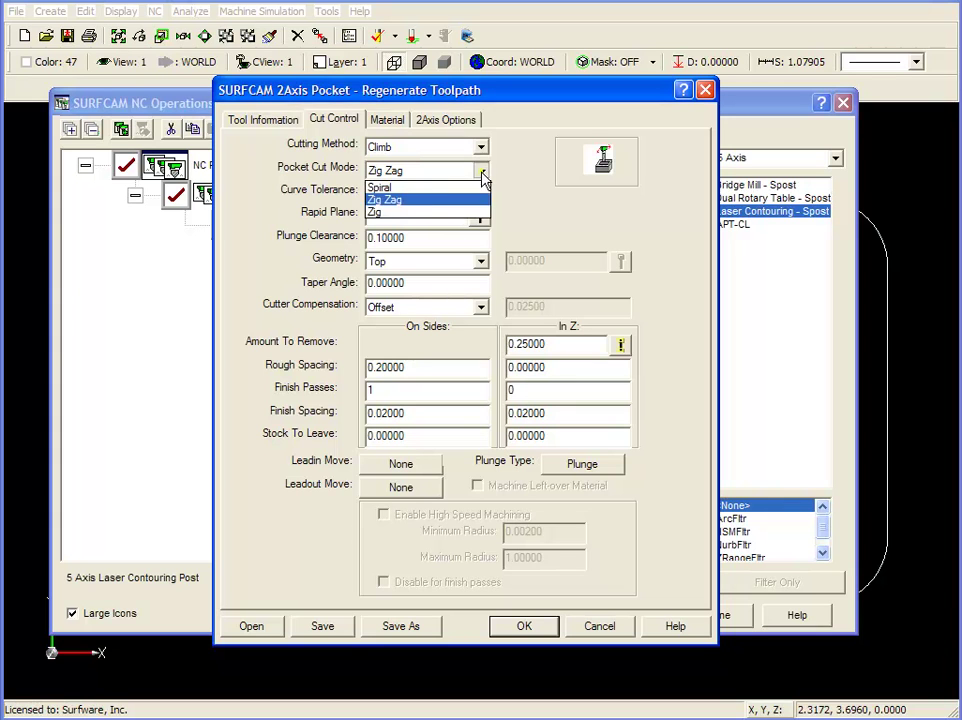
pyautogui.click(430, 211)
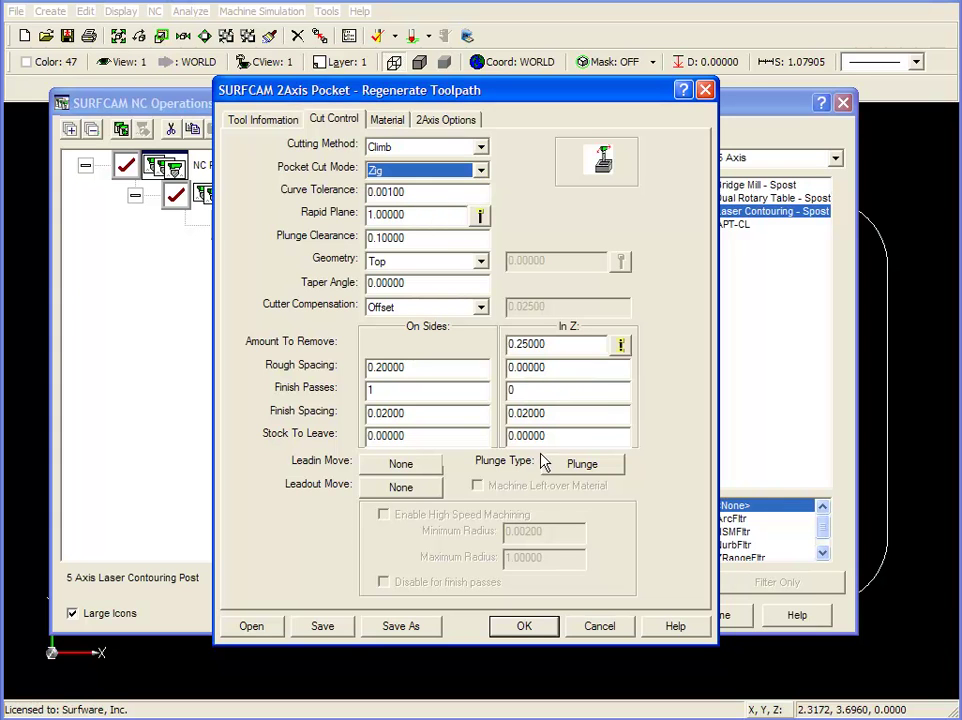
pyautogui.click(522, 626)
pyautogui.moveTo(512, 622); pyautogui.dragTo(193, 376)
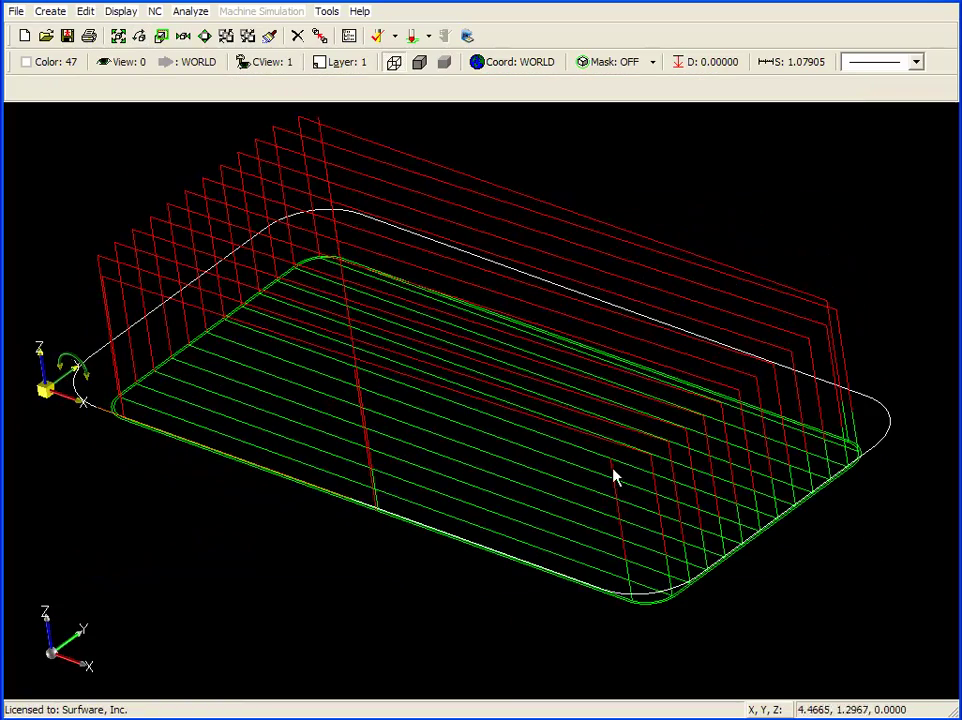
pyautogui.moveTo(498, 331)
pyautogui.mouseDown()
pyautogui.moveTo(487, 335)
pyautogui.moveTo(490, 327)
pyautogui.mouseUp()
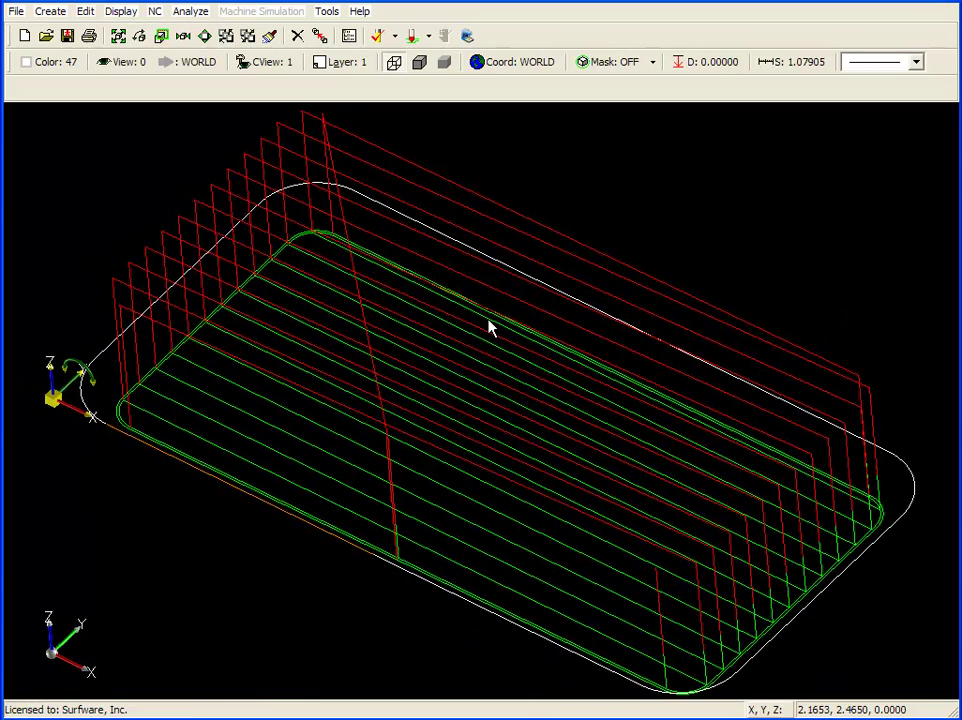
pyautogui.scroll(-1, 490, 327)
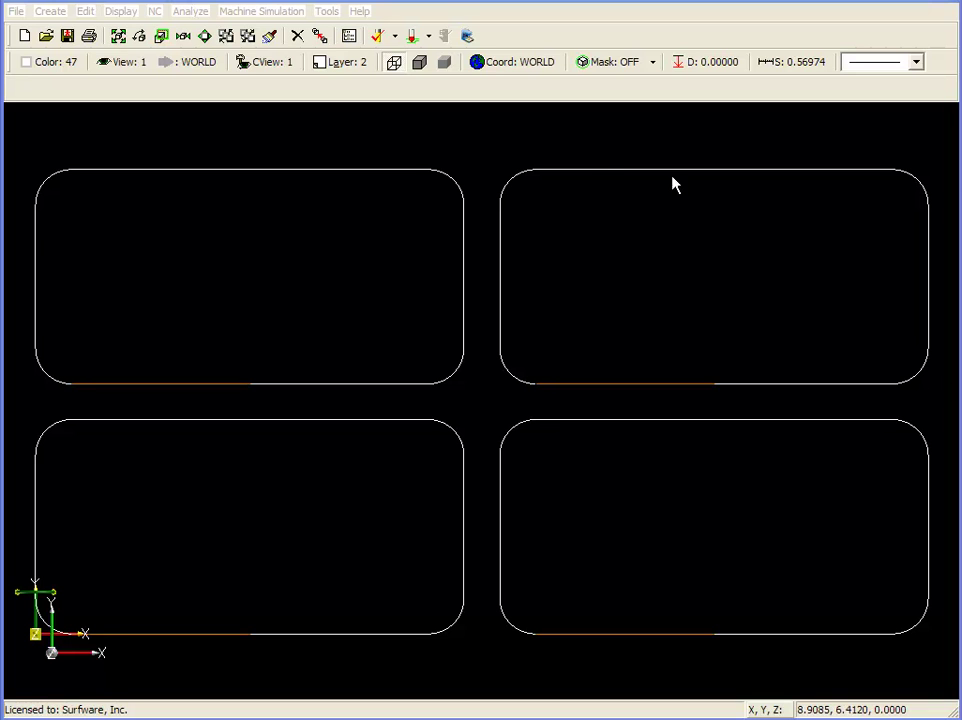
# Start a 2 Axis Pocket operation and automatically chain all visible closed contours as its part geometry.
pyautogui.click(155, 12)
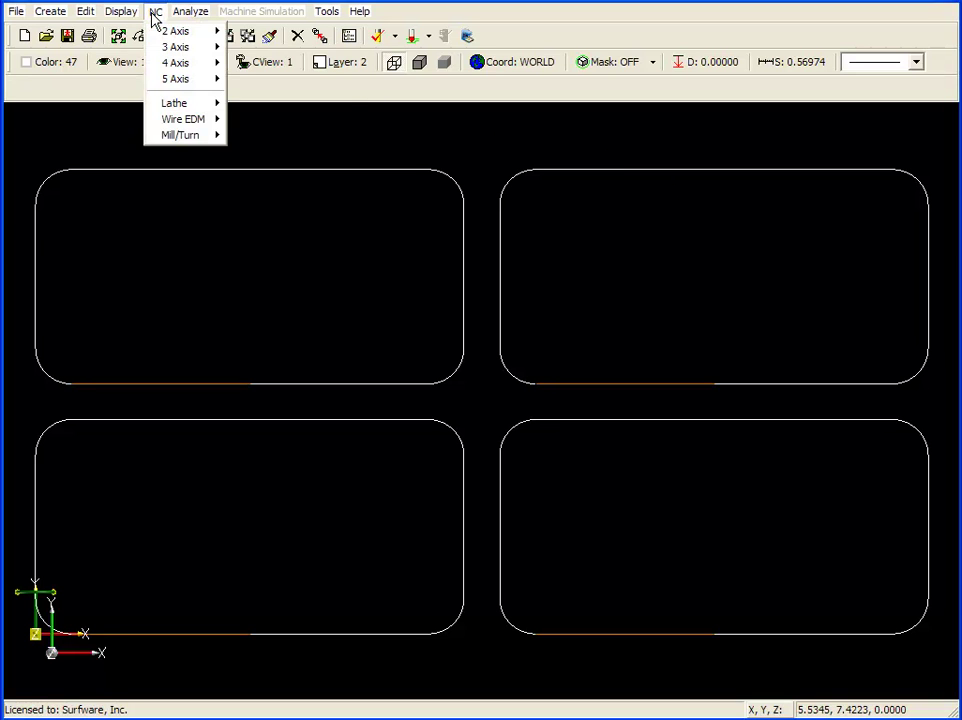
pyautogui.moveTo(163, 33)
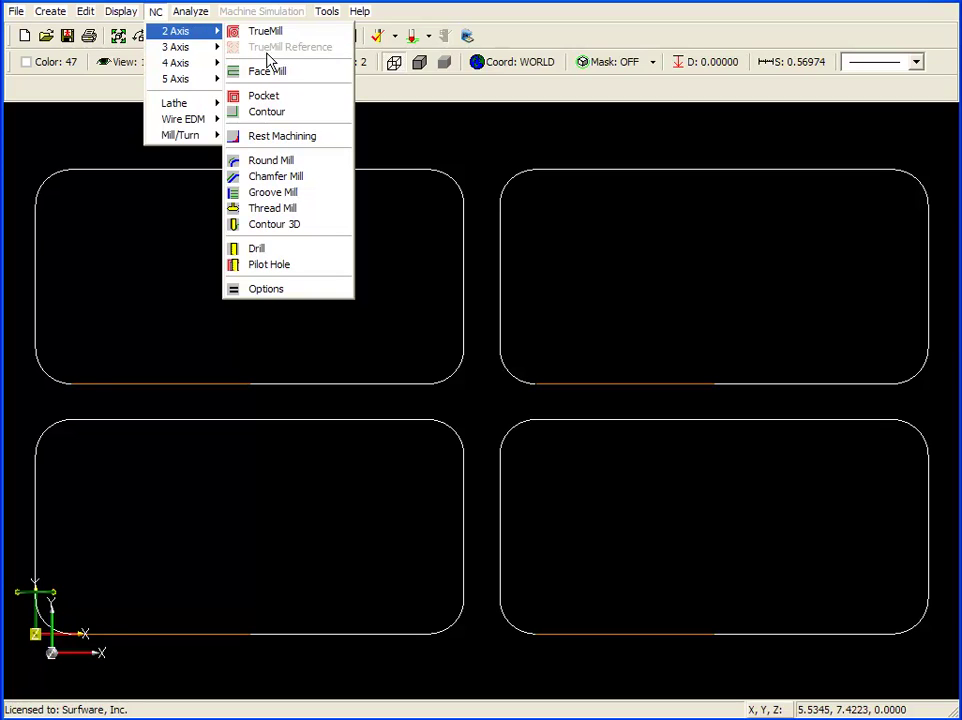
pyautogui.click(294, 98)
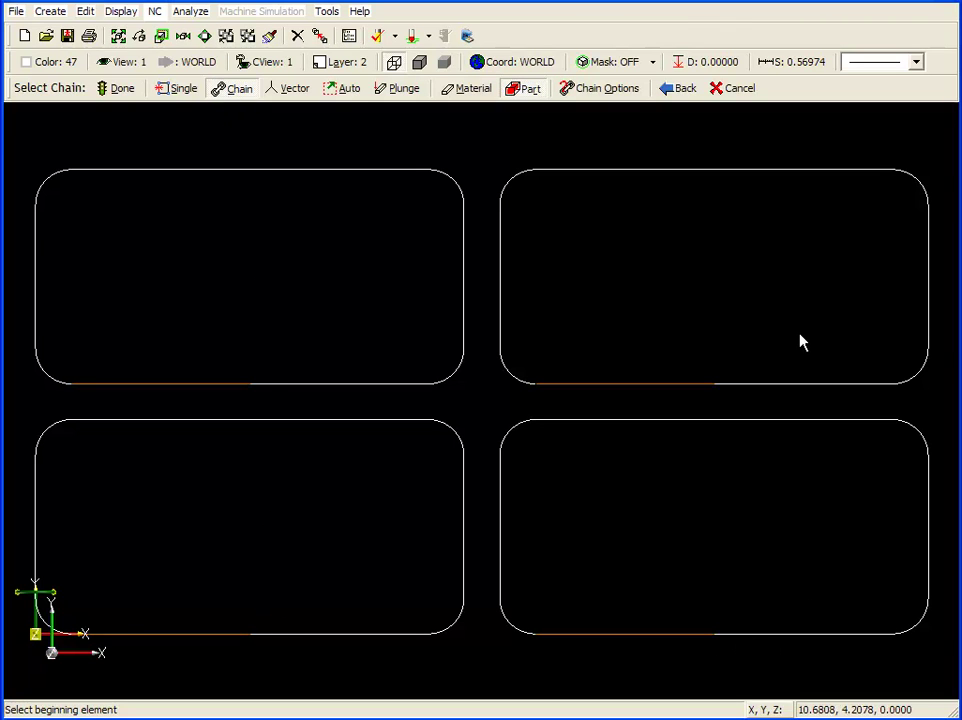
pyautogui.click(350, 92)
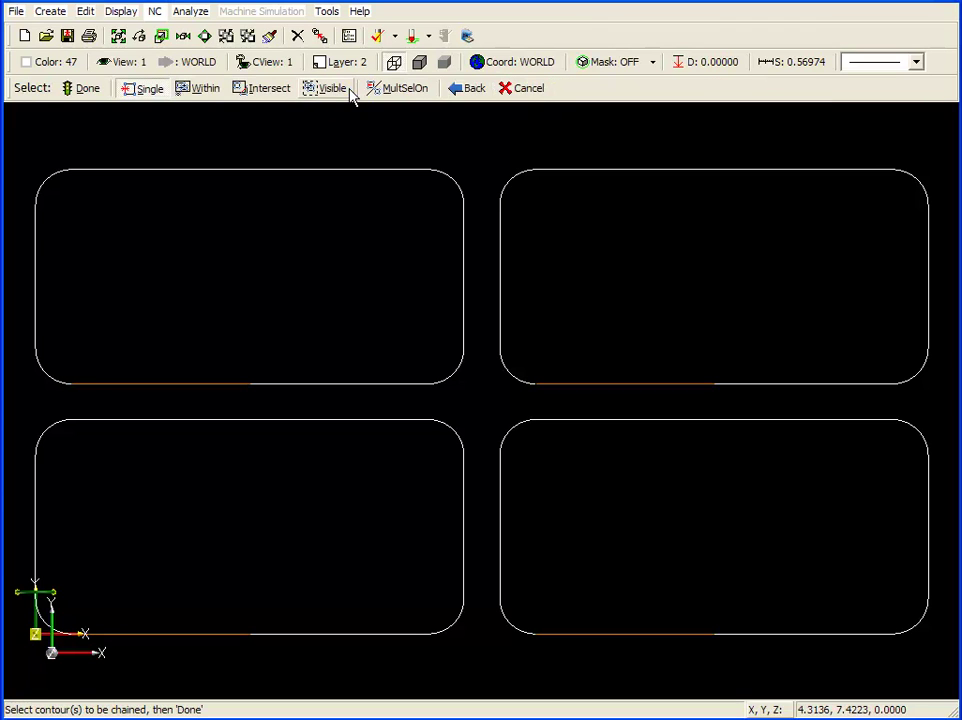
pyautogui.click(334, 89)
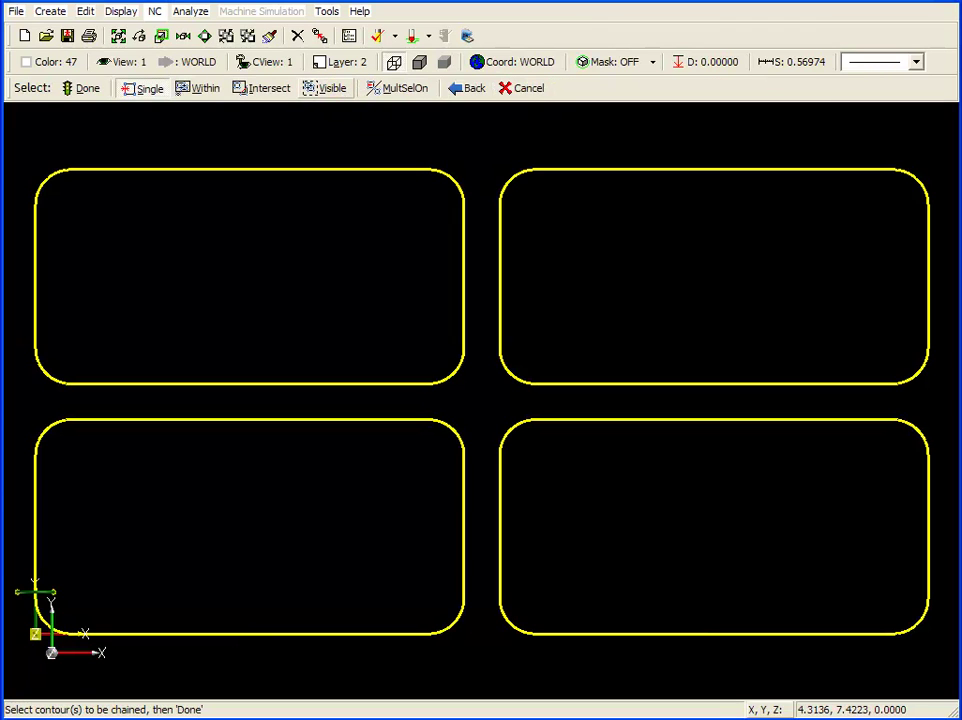
pyautogui.click(82, 89)
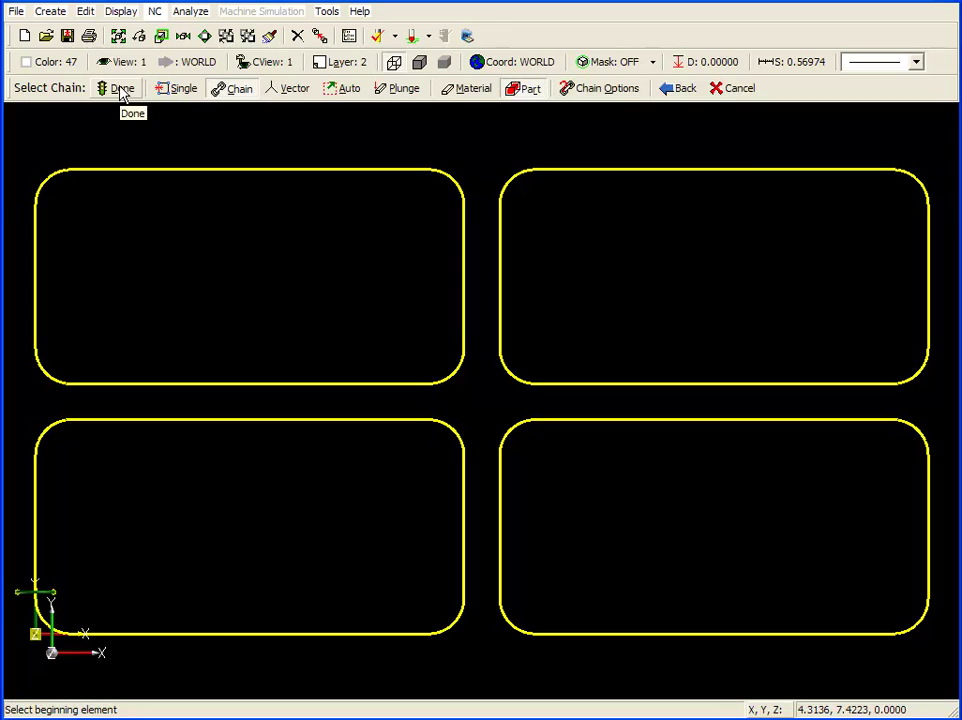
pyautogui.click(121, 89)
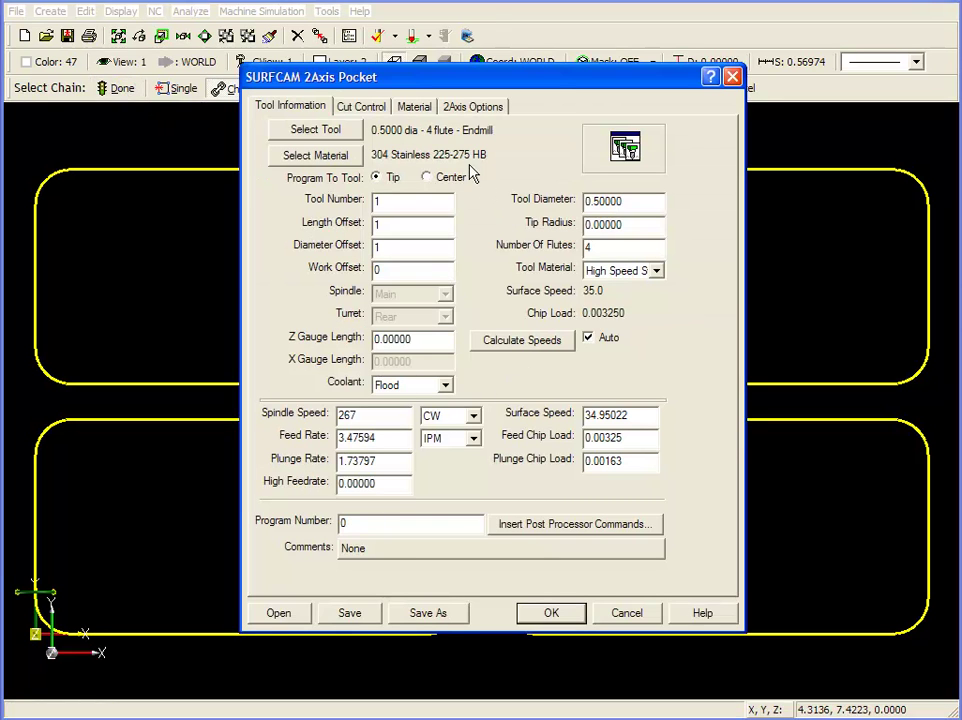
# Set the pocket operation's lead-in move to Arc On Final in the cut control settings.
pyautogui.click(368, 108)
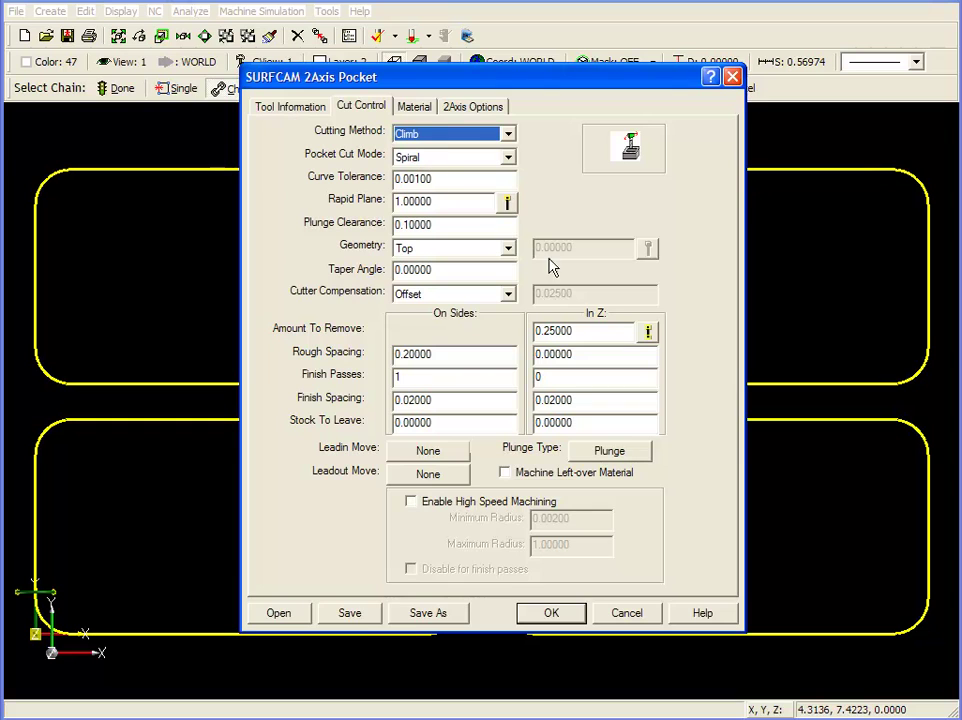
pyautogui.doubleClick(584, 332)
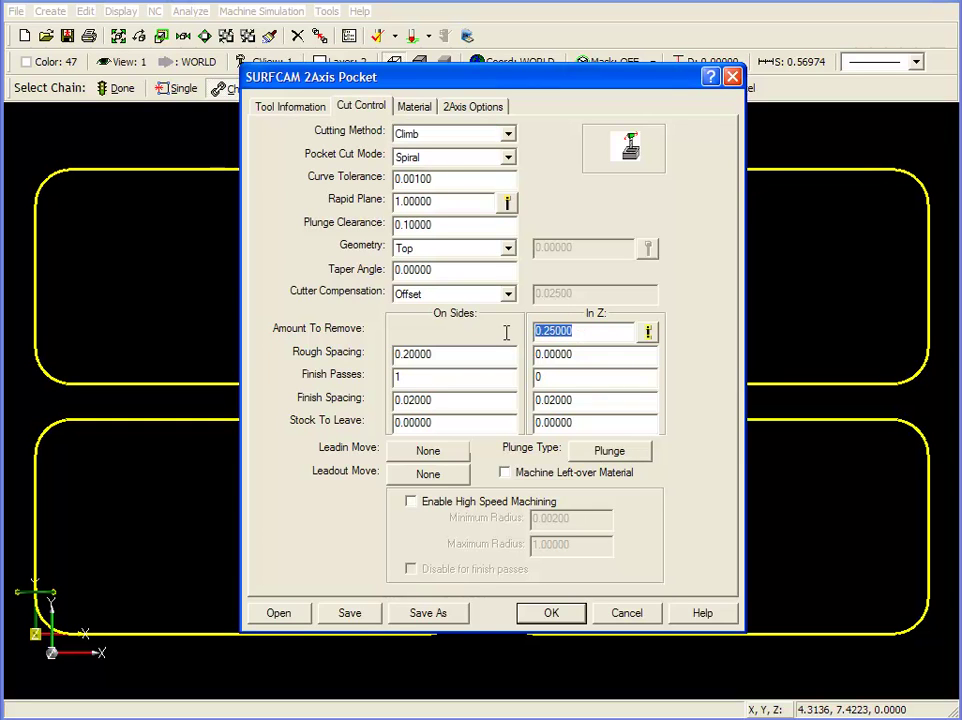
pyautogui.click(452, 457)
pyautogui.click(471, 308)
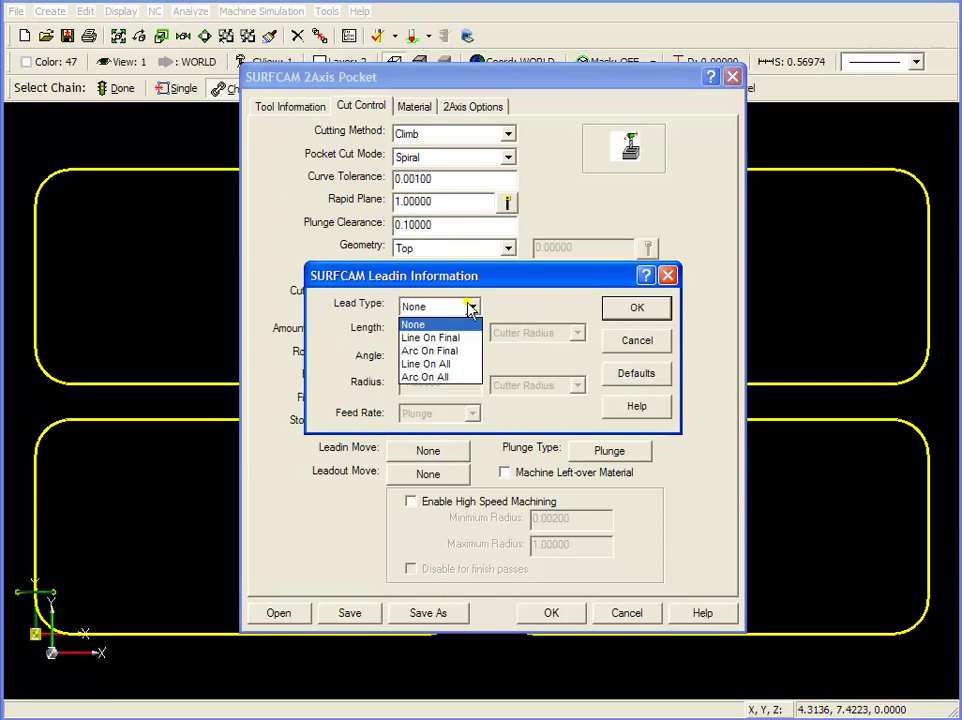
pyautogui.click(451, 351)
pyautogui.click(642, 313)
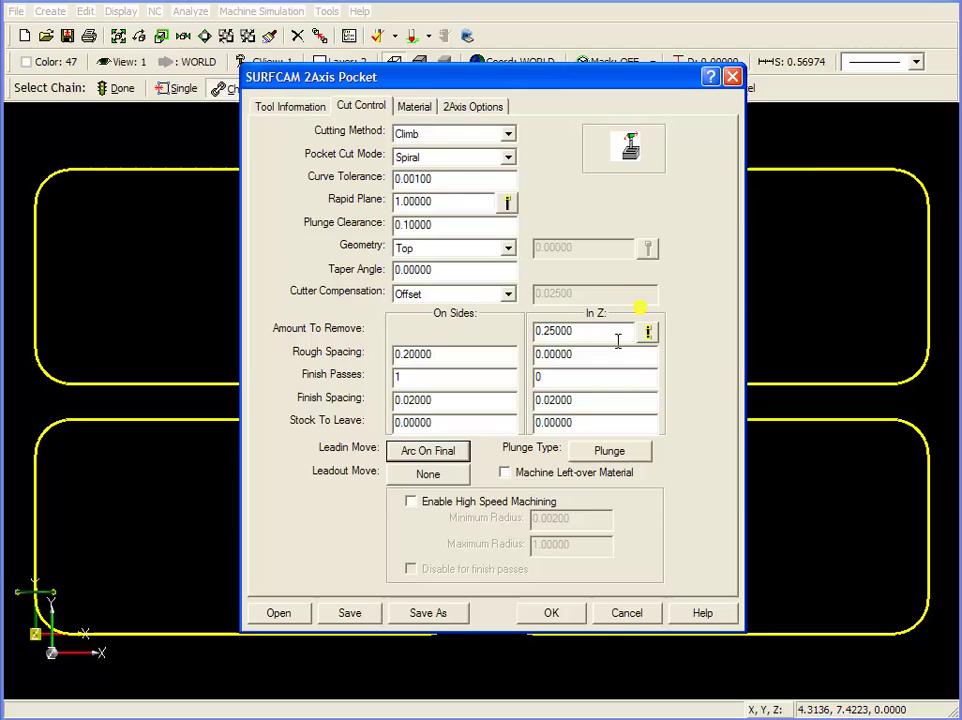
# Set the lead-out move to Arc On Final, then generate and accept the spiral toolpath for the four pockets.
pyautogui.click(436, 481)
pyautogui.click(472, 307)
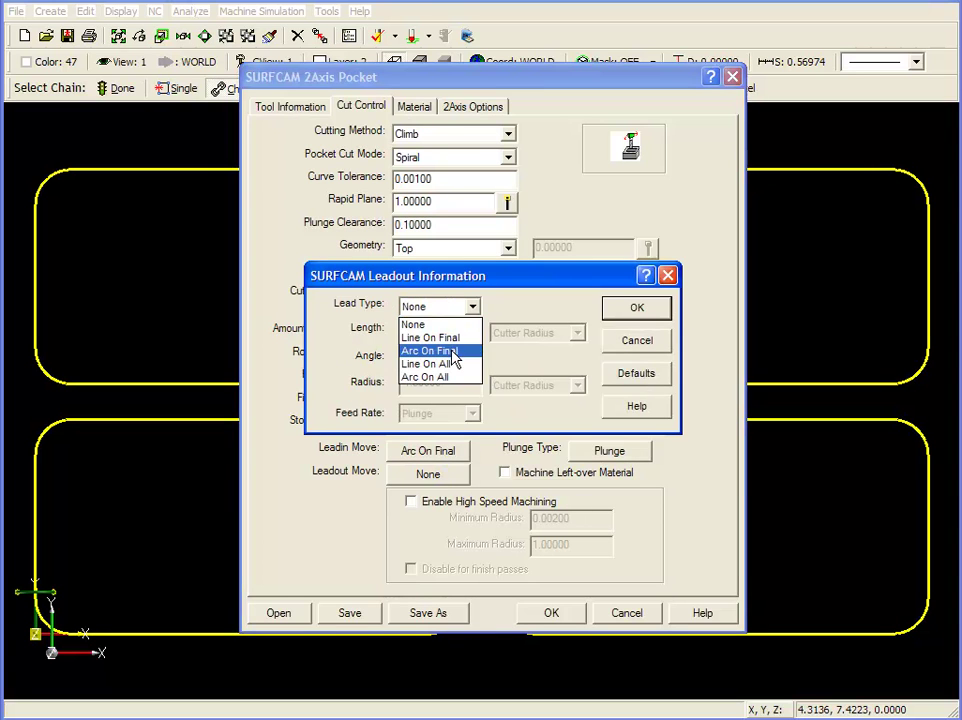
pyautogui.click(453, 351)
pyautogui.click(626, 311)
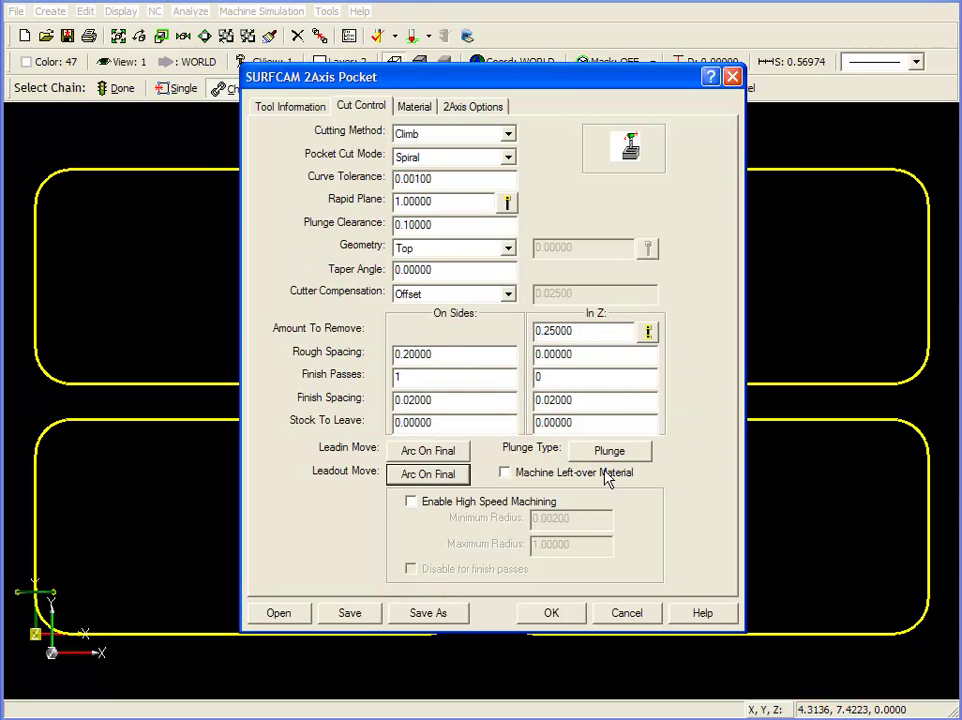
pyautogui.click(545, 614)
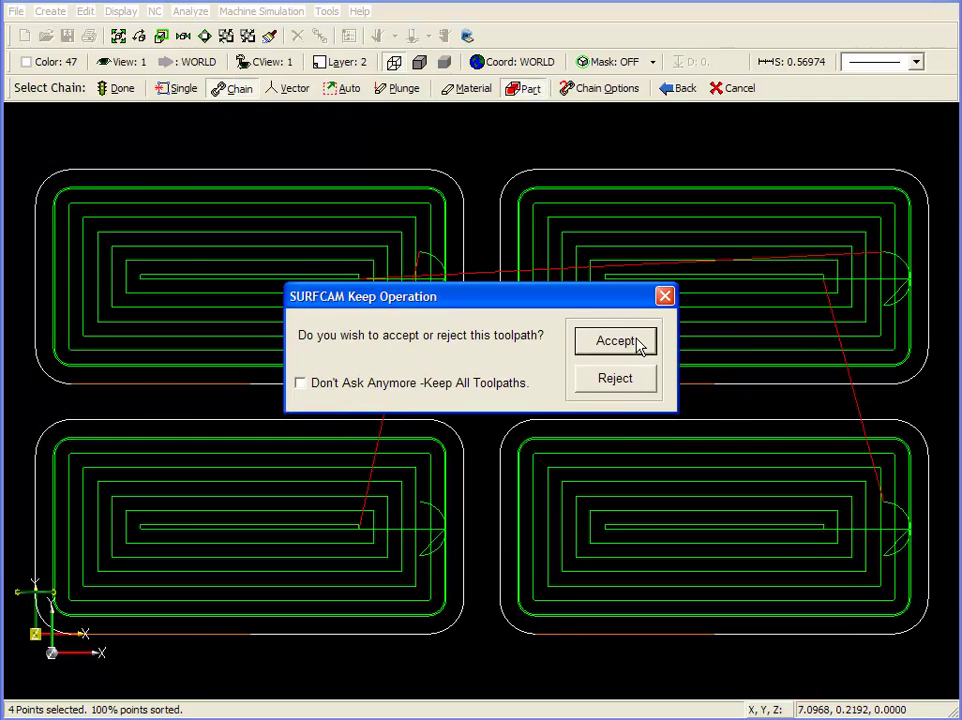
pyautogui.click(637, 342)
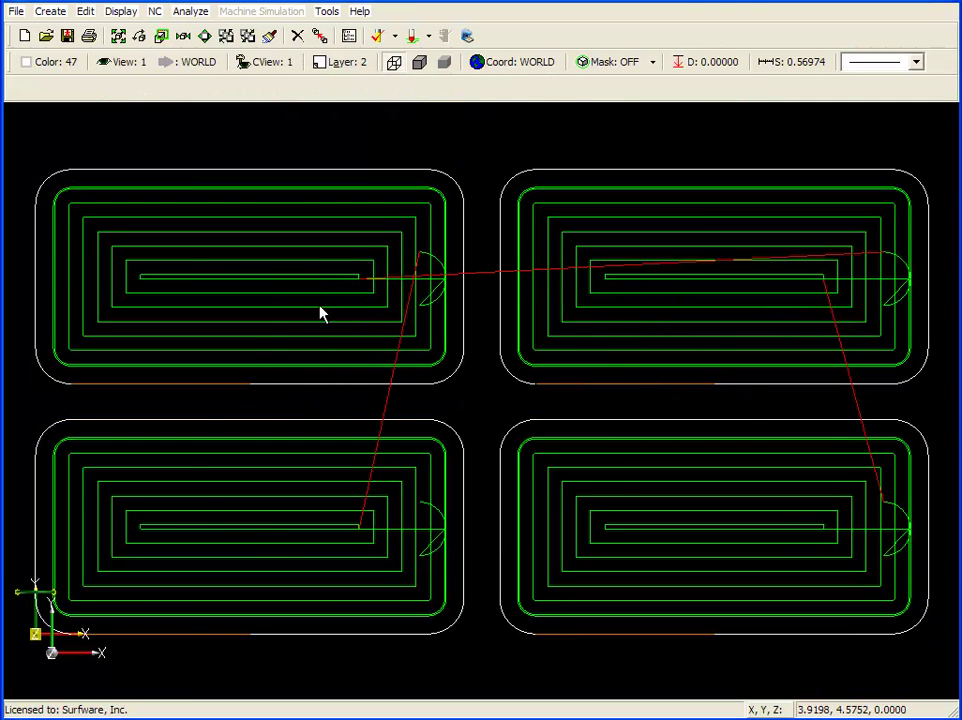